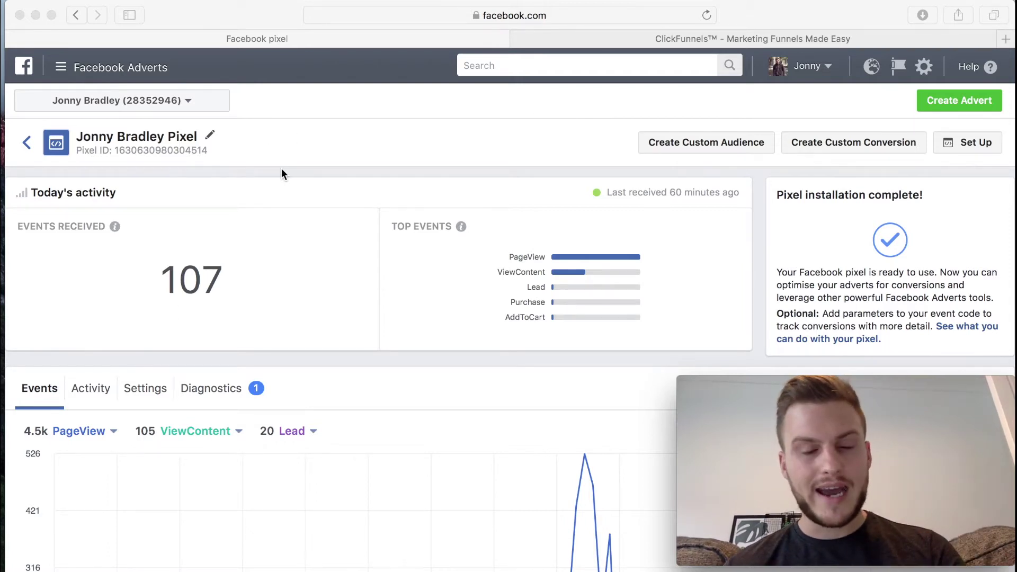
Switch to ClickFunnels and select the Auto Webinar Registration funnel step.
left_click(755, 37)
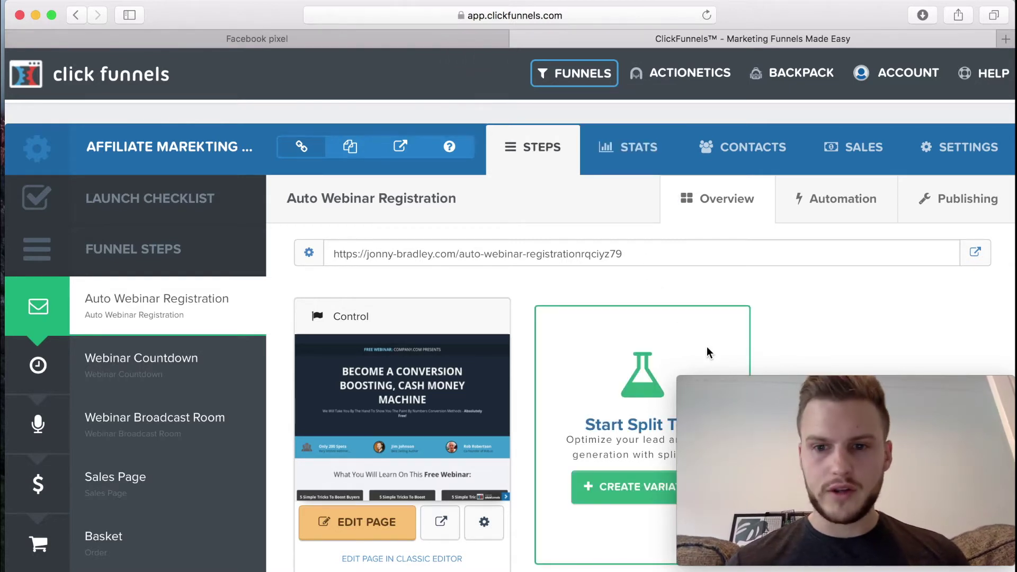
mouse_move(687, 395)
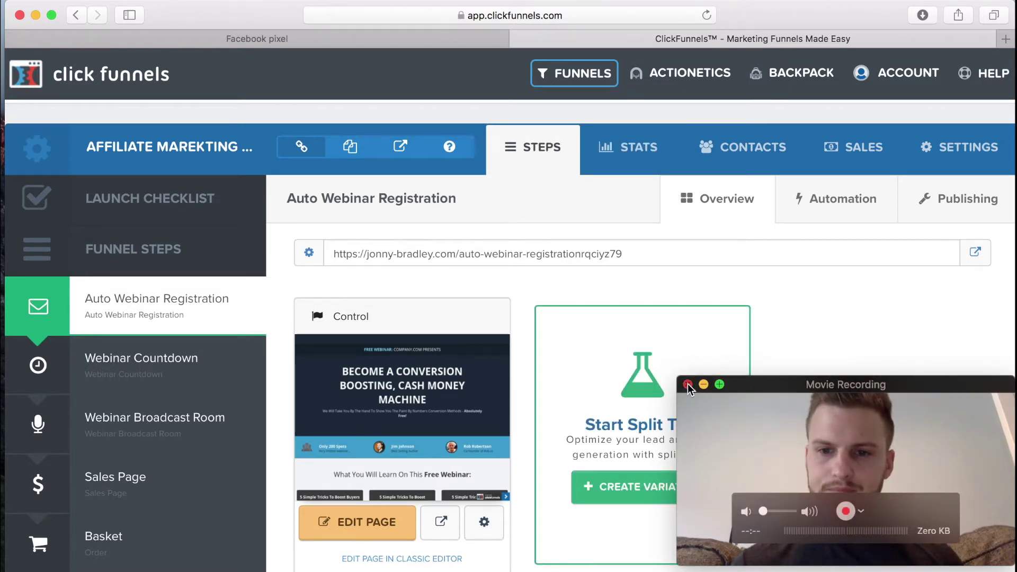
left_click(687, 385)
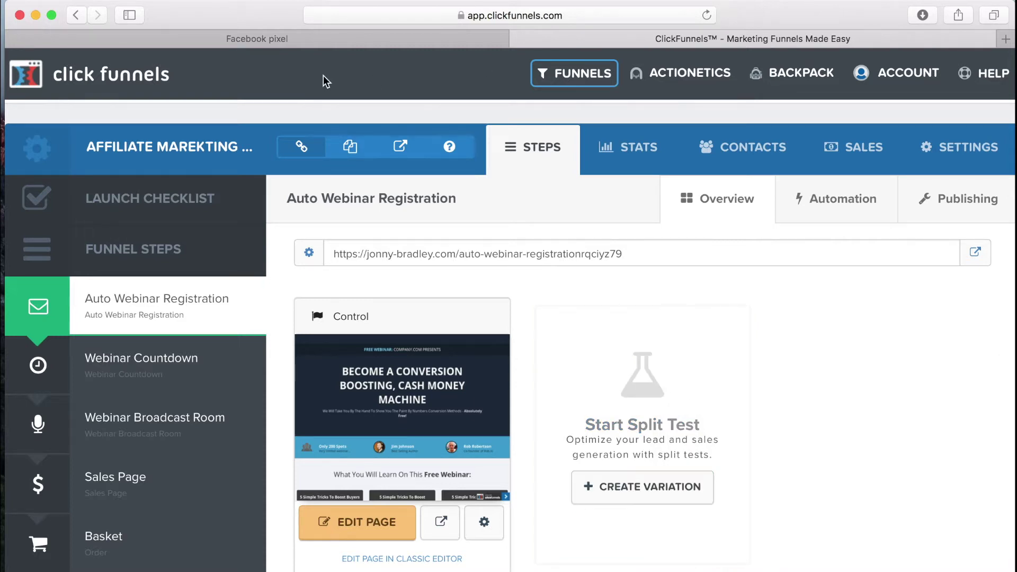
Return to the Facebook pixel overview and review the Lead and Purchase top events.
left_click(323, 39)
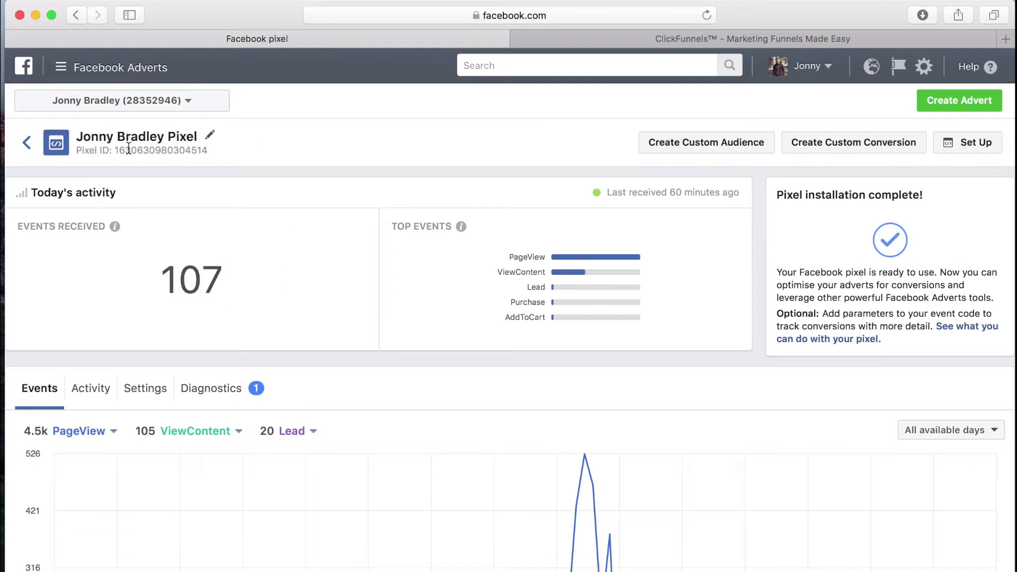
scroll(212, 321, "down", 1)
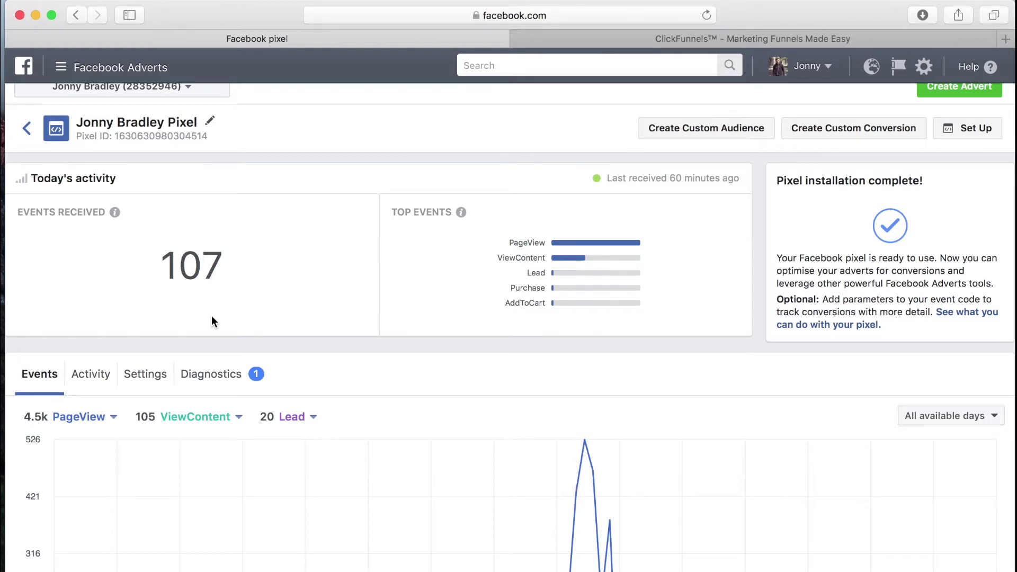
scroll(211, 321, "up", 1)
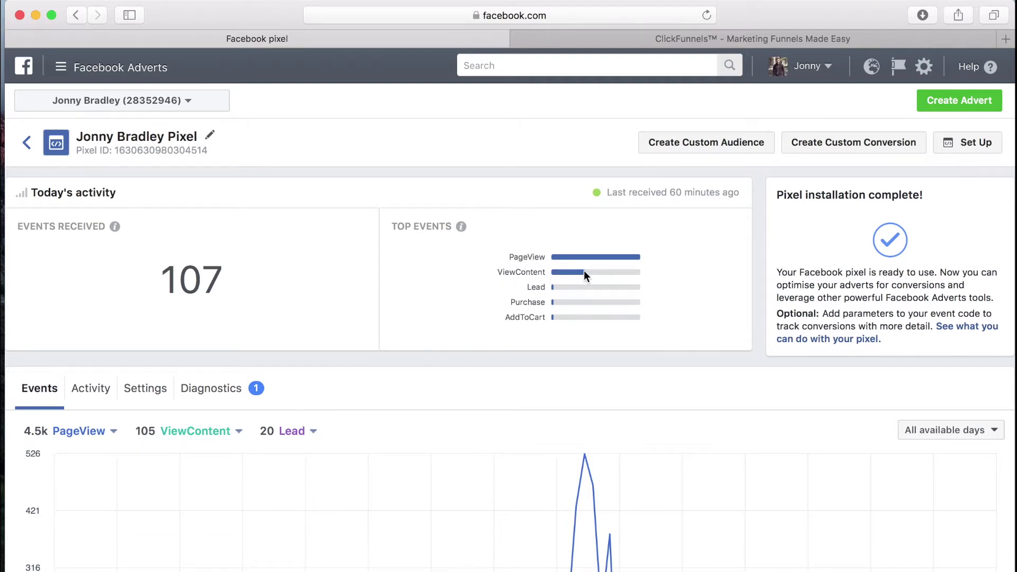
double_click(538, 286)
left_click(528, 303)
left_click_drag(528, 304, 550, 304)
Load the Auto Webinar Registration landing page into the ClickFunnels page editor.
left_click(714, 44)
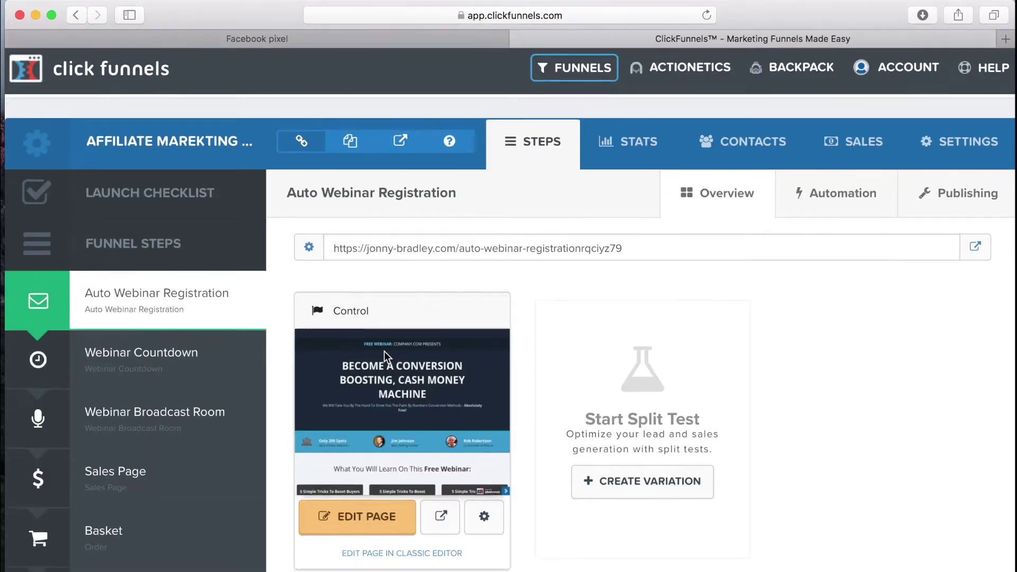
scroll(383, 351, "down", 3)
scroll(383, 351, "down", 1)
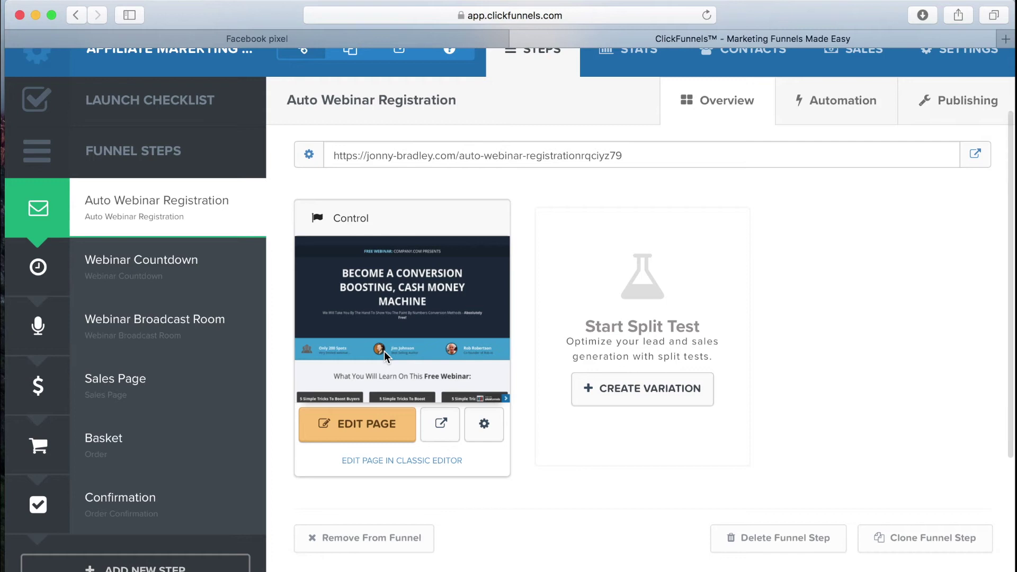
scroll(414, 290, "up", 2)
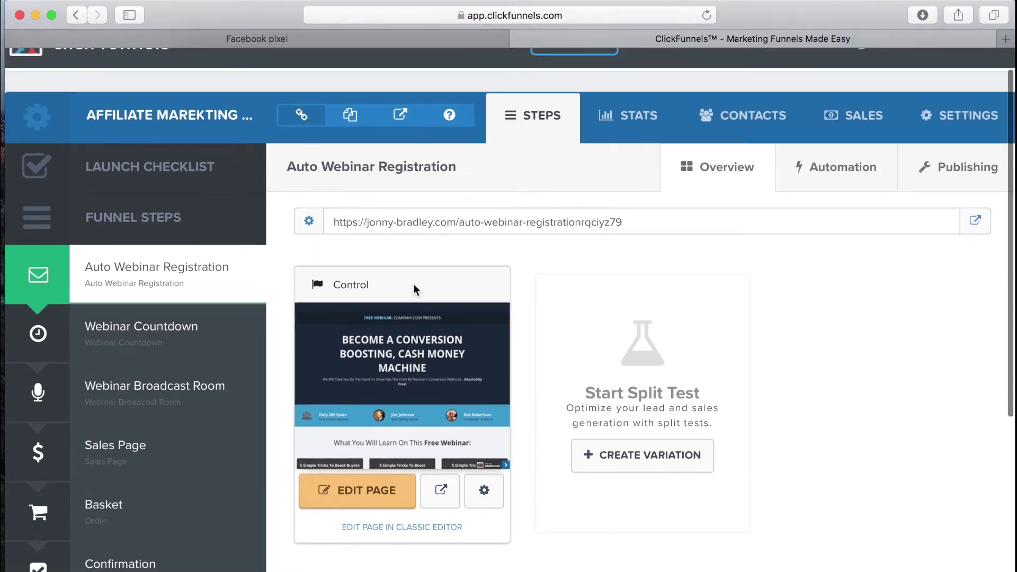
scroll(341, 268, "down", 1)
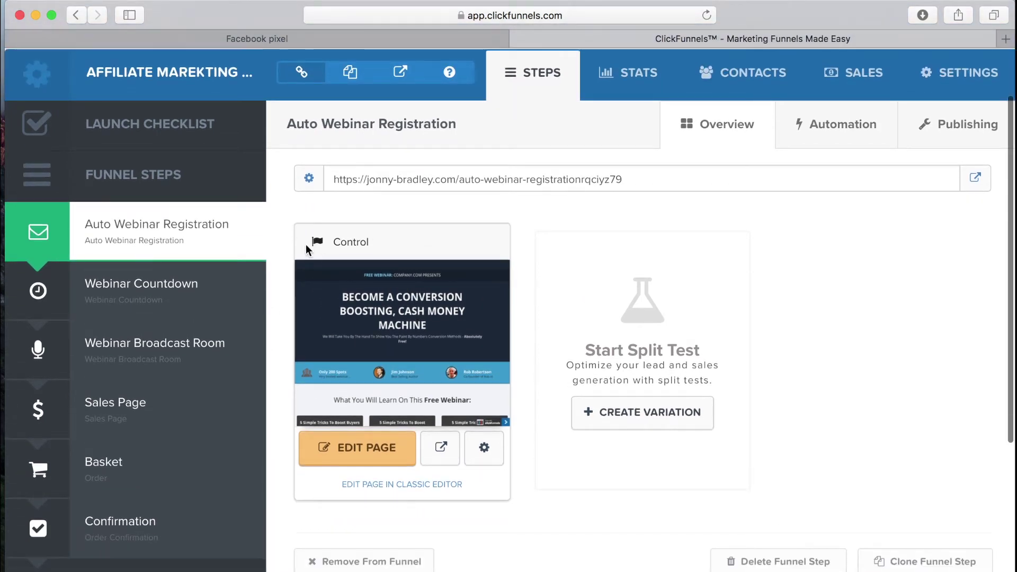
scroll(201, 220, "up", 2)
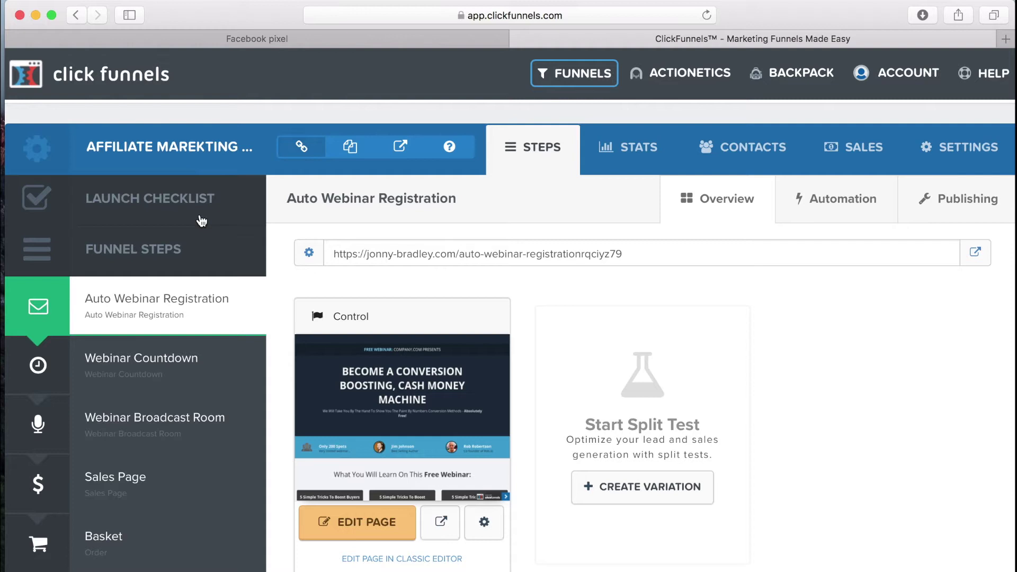
scroll(201, 221, "down", 2)
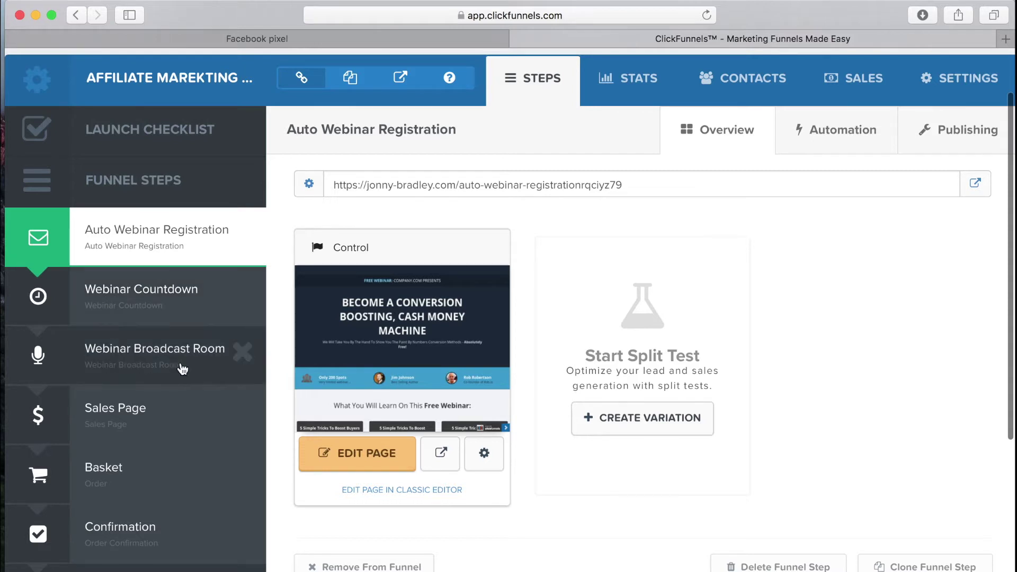
scroll(127, 419, "down", 1)
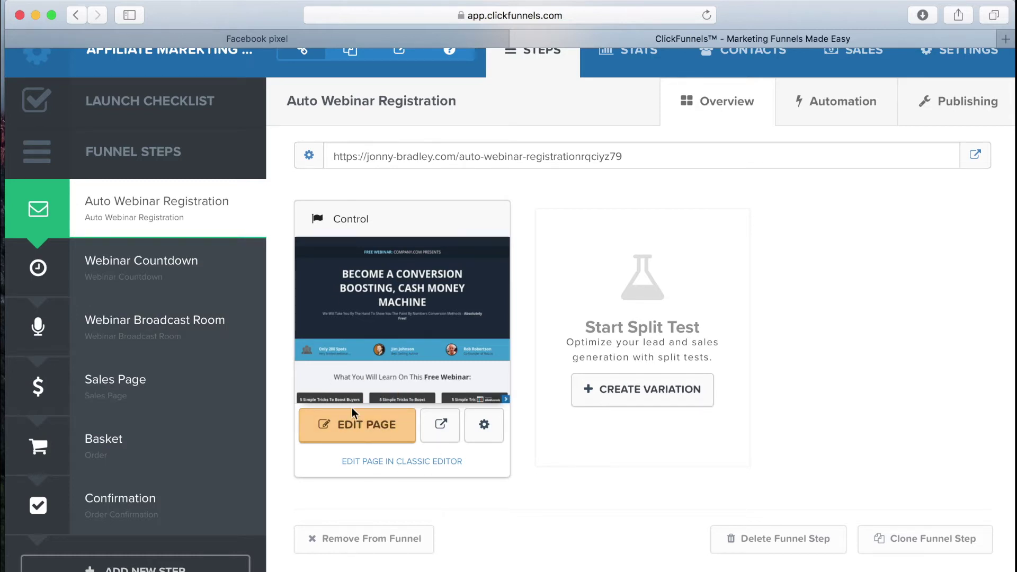
left_click(351, 427)
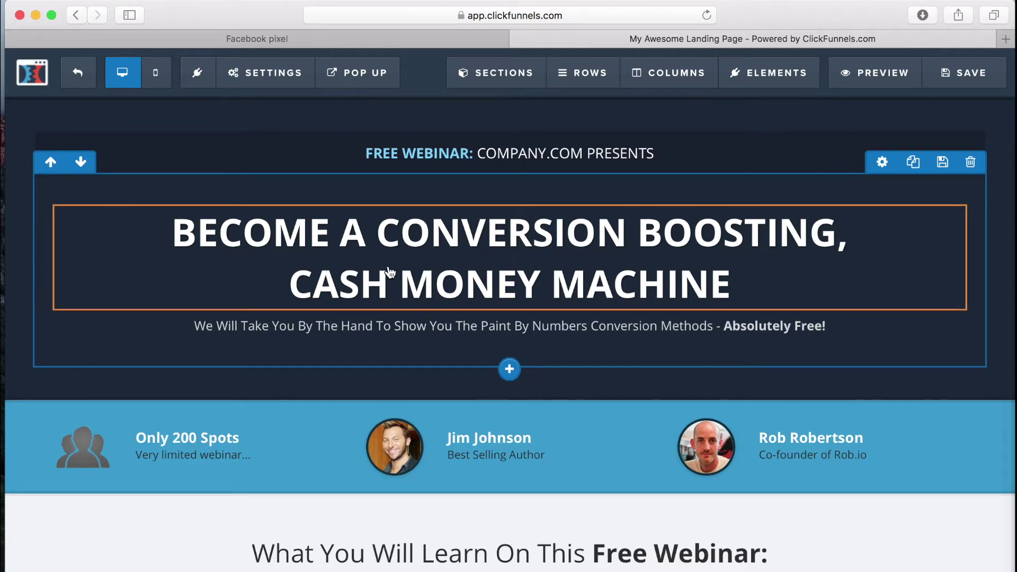
Open the page's Settings > Tracking Code dialog with its empty header code box.
scroll(389, 272, "down", 1)
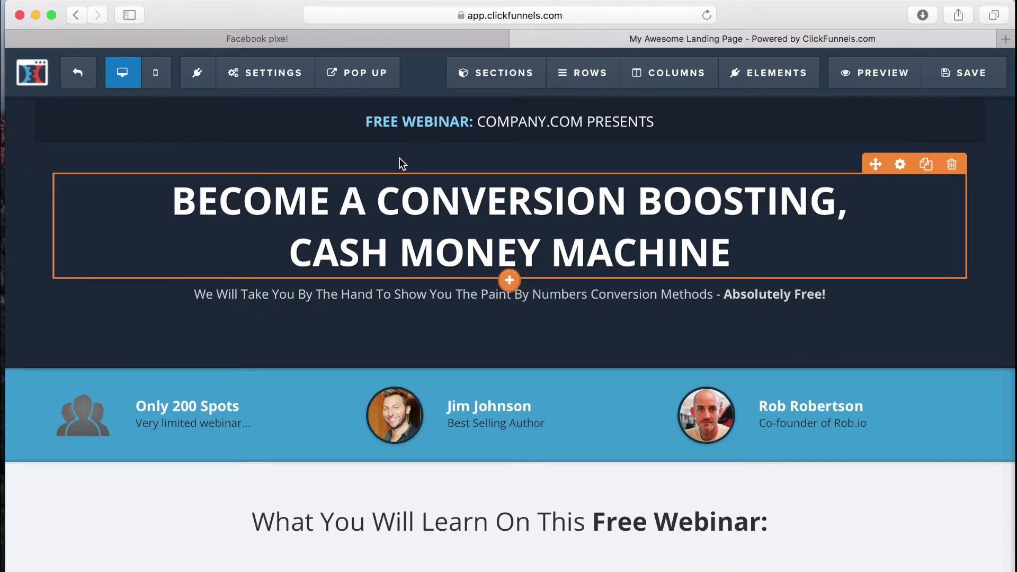
left_click(297, 80)
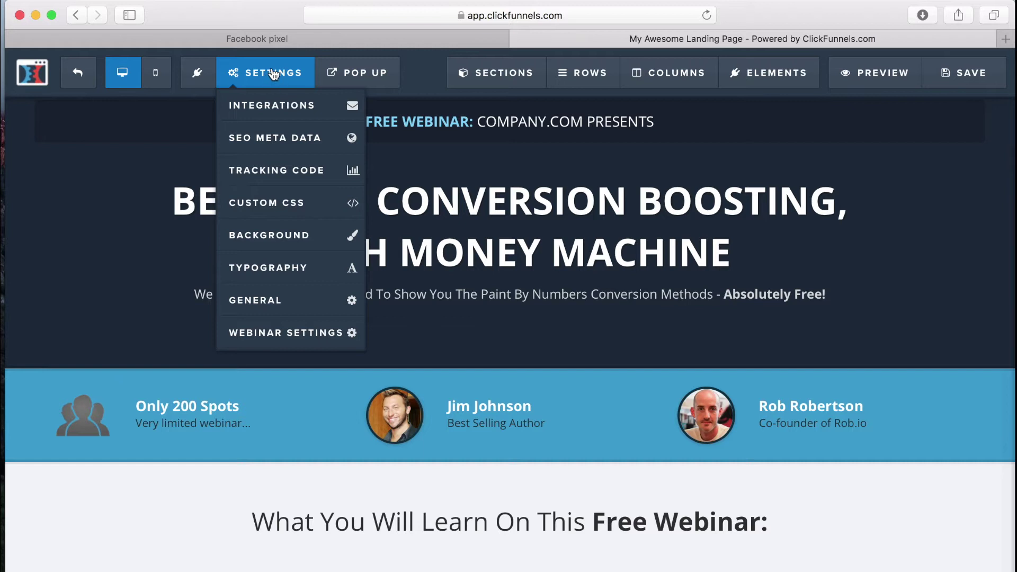
left_click(299, 173)
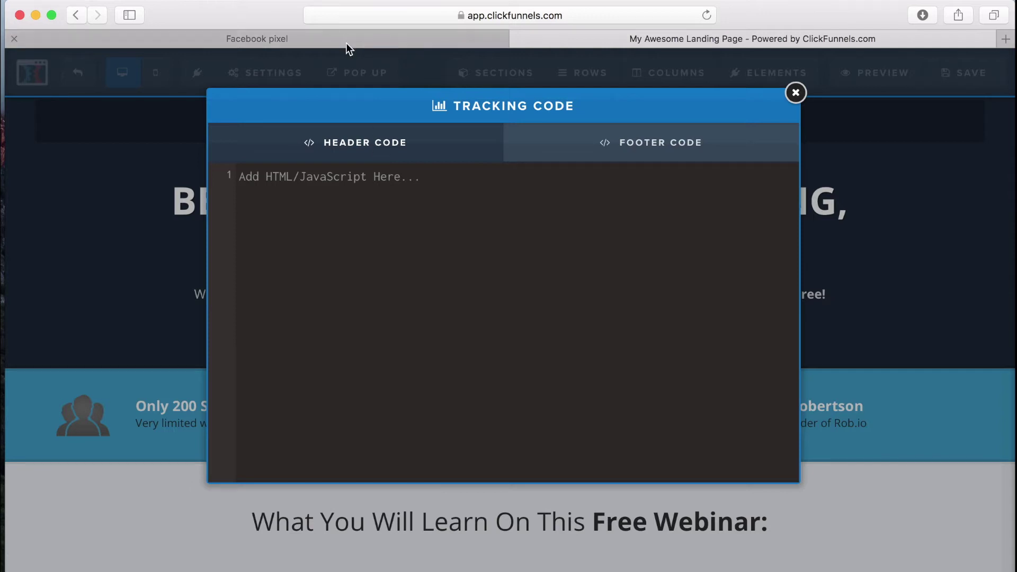
Go to Pixels under All tools in Ads Manager and start the pixel Set Up.
left_click(318, 35)
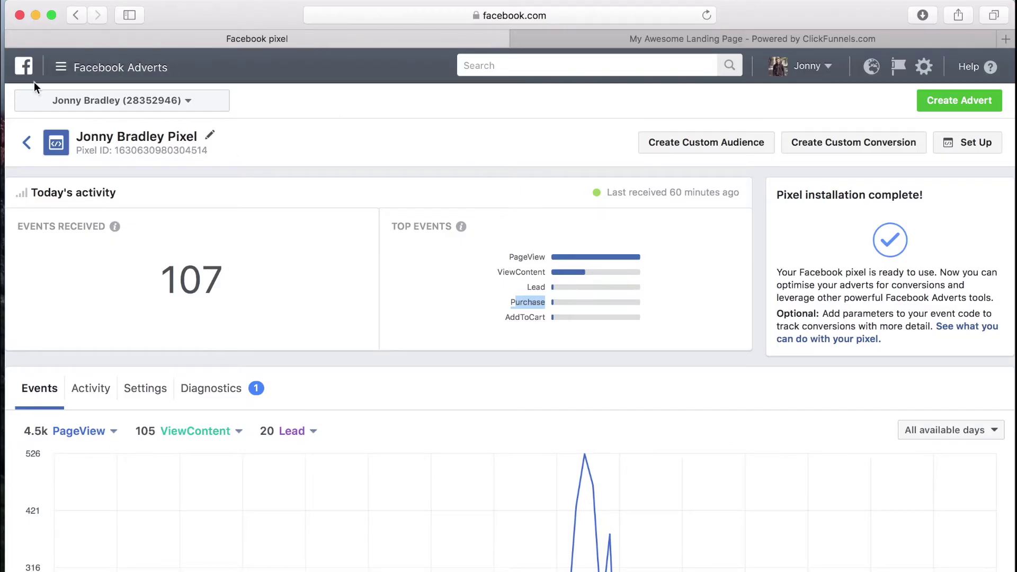
left_click(64, 69)
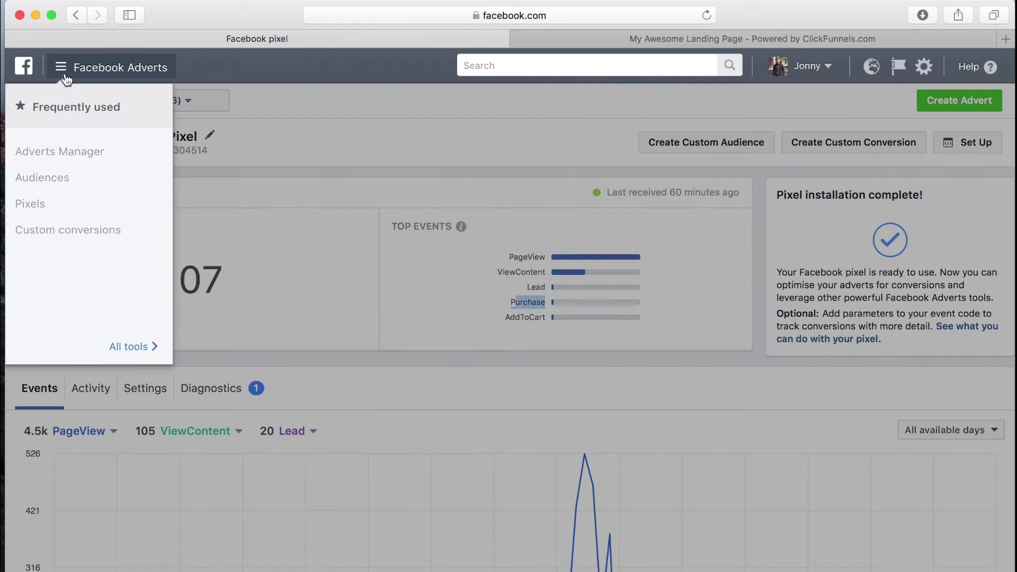
left_click(130, 347)
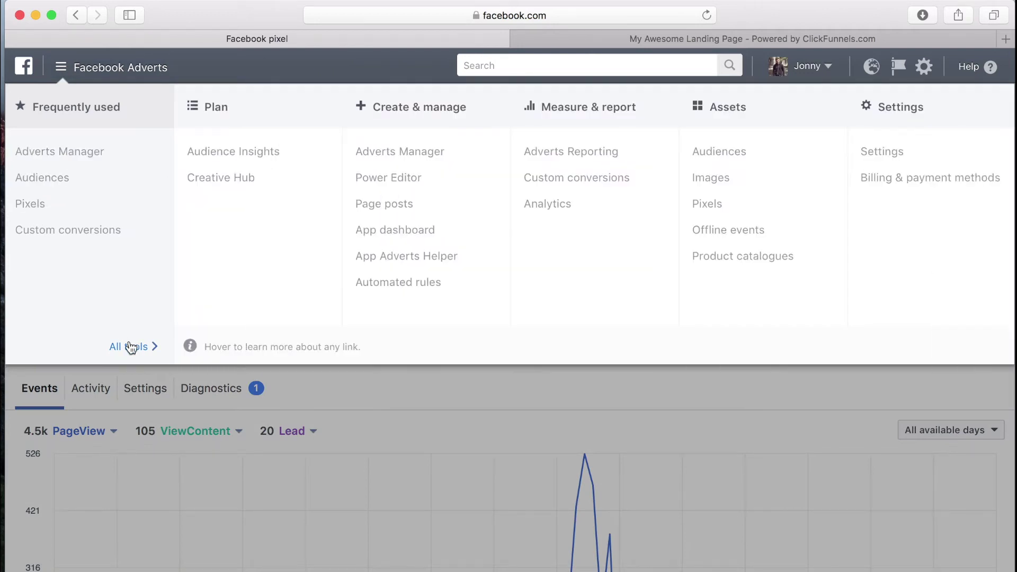
left_click(714, 206)
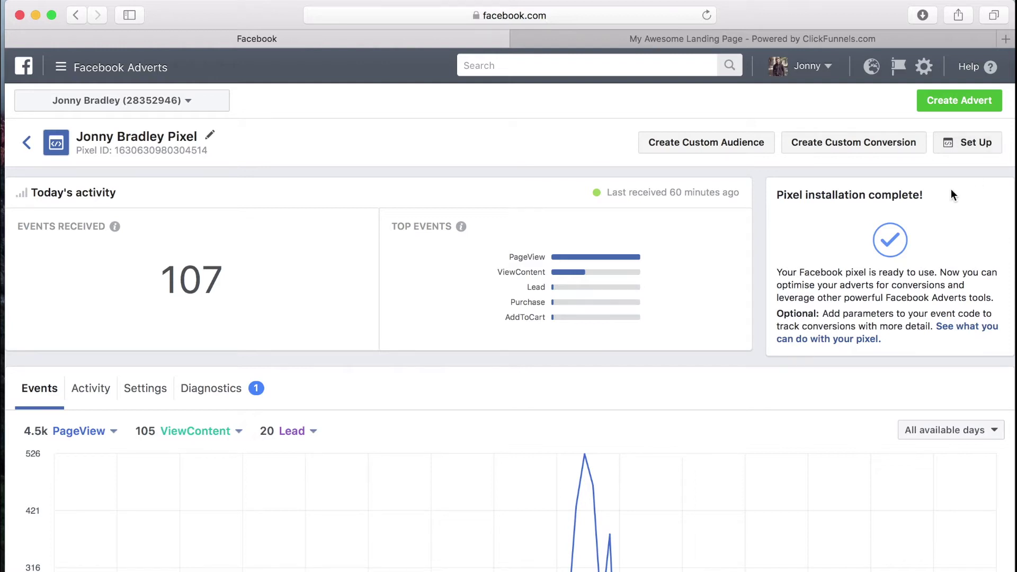
left_click(970, 155)
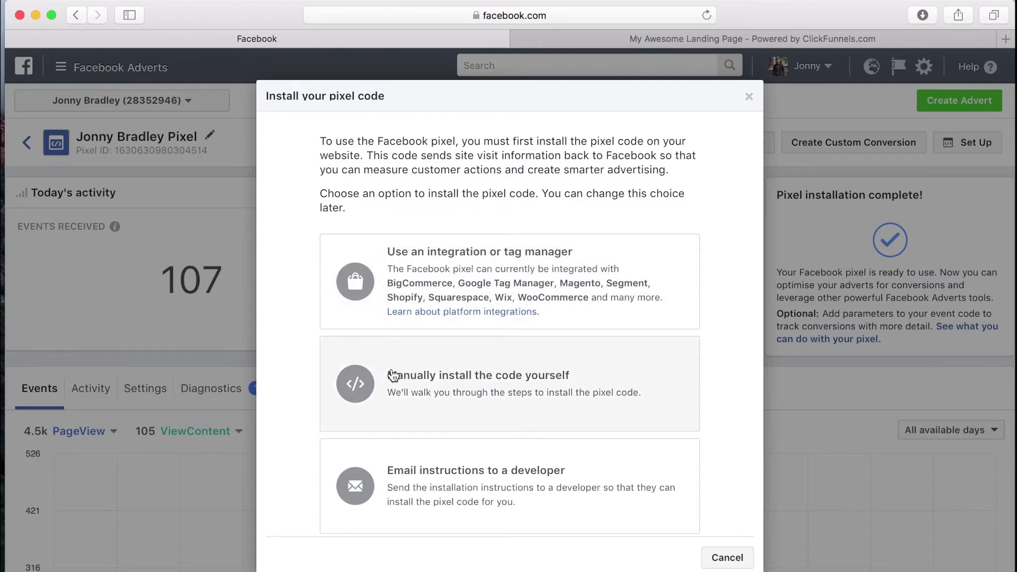
Choose manual pixel installation and copy the base pixel code.
left_click(392, 375)
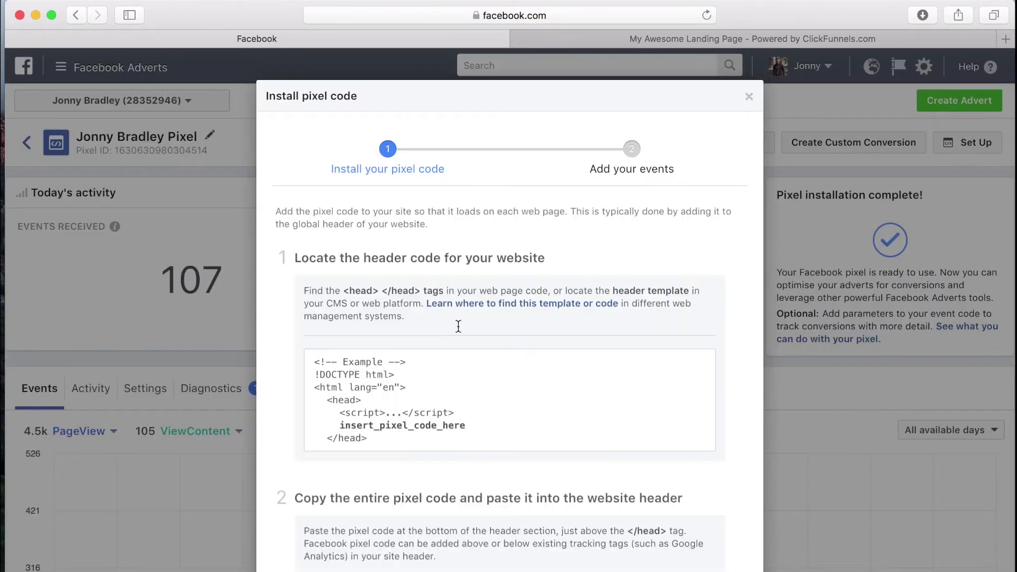
scroll(532, 258, "down", 3)
scroll(532, 258, "down", 5)
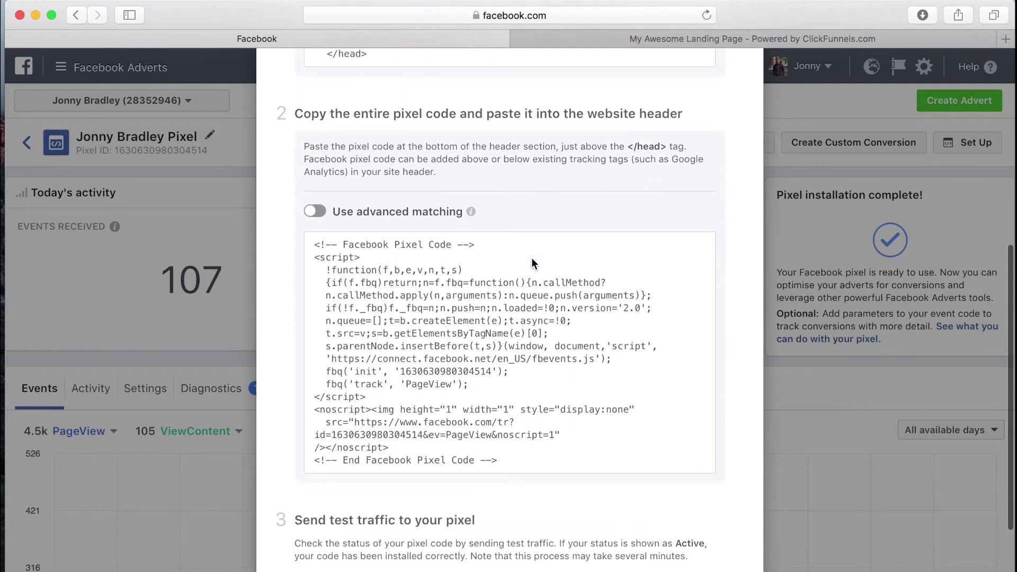
mouse_move(520, 347)
left_click(522, 328)
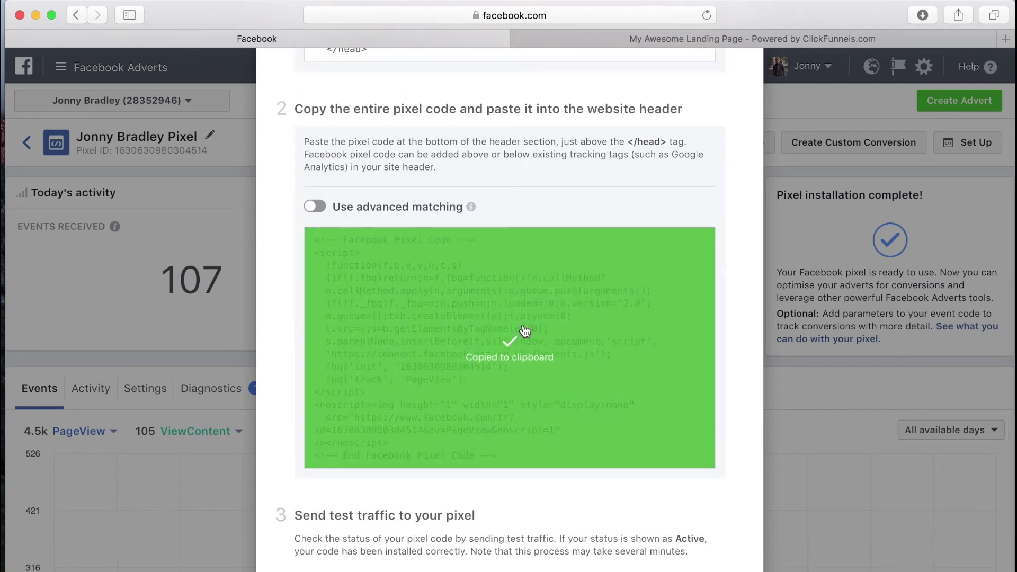
Paste the base pixel code into the ClickFunnels Header Code box.
left_click(649, 38)
left_click(358, 189)
key("super+v")
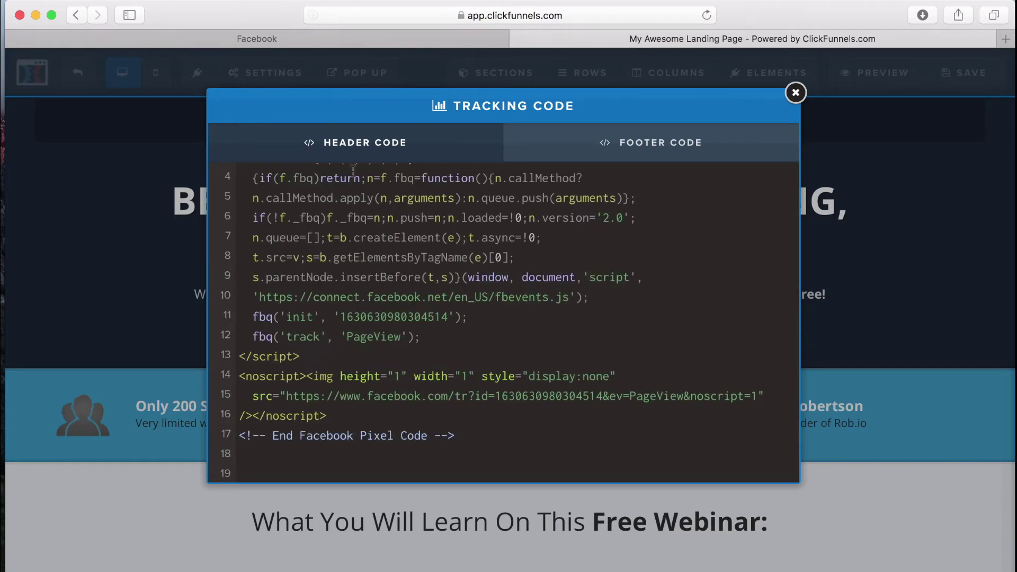
left_click(307, 33)
scroll(518, 434, "down", 5)
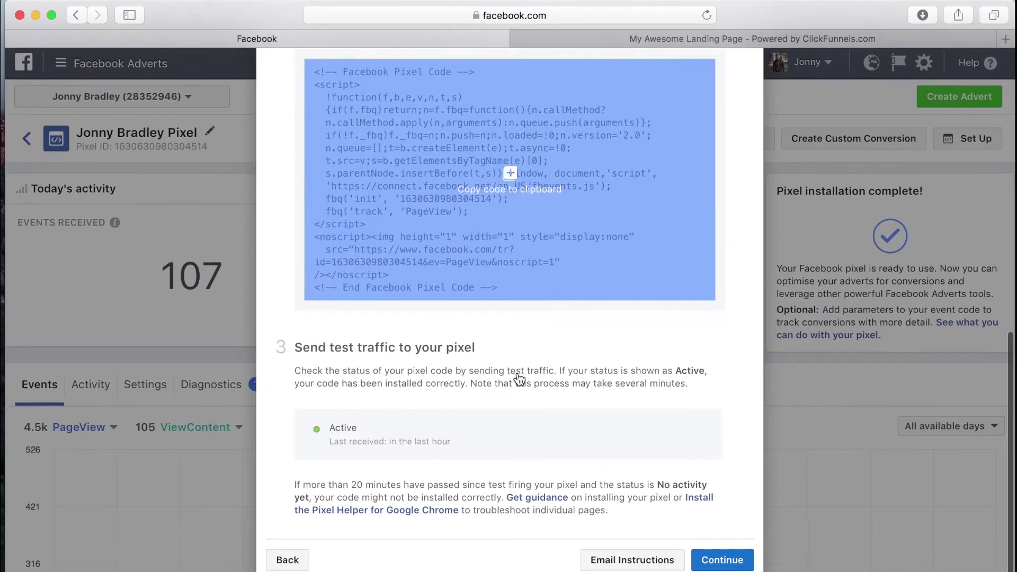
Continue to Add your events, enable View Content, and copy the ViewContent event code.
left_click(720, 565)
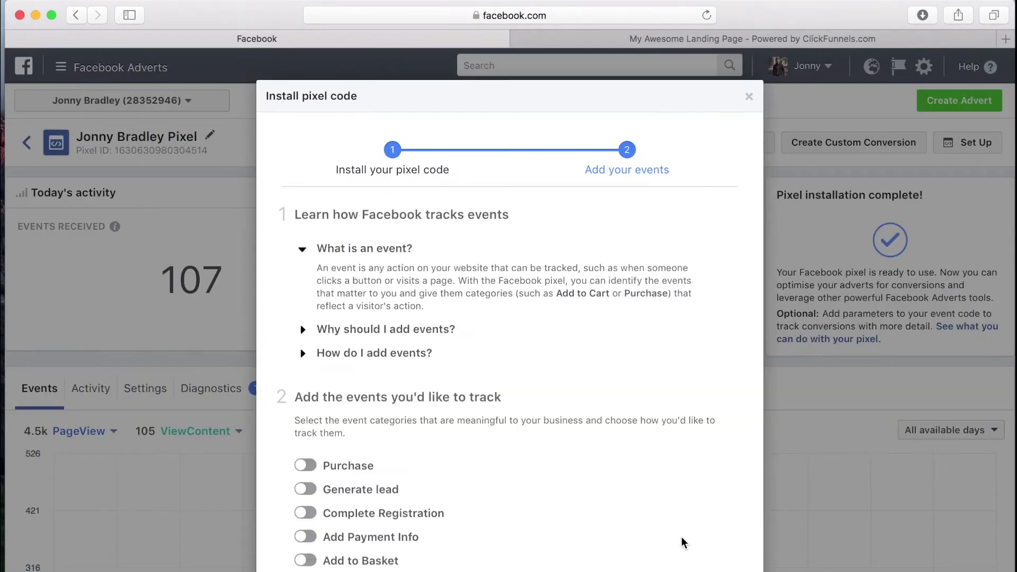
scroll(477, 397, "down", 3)
scroll(477, 396, "down", 2)
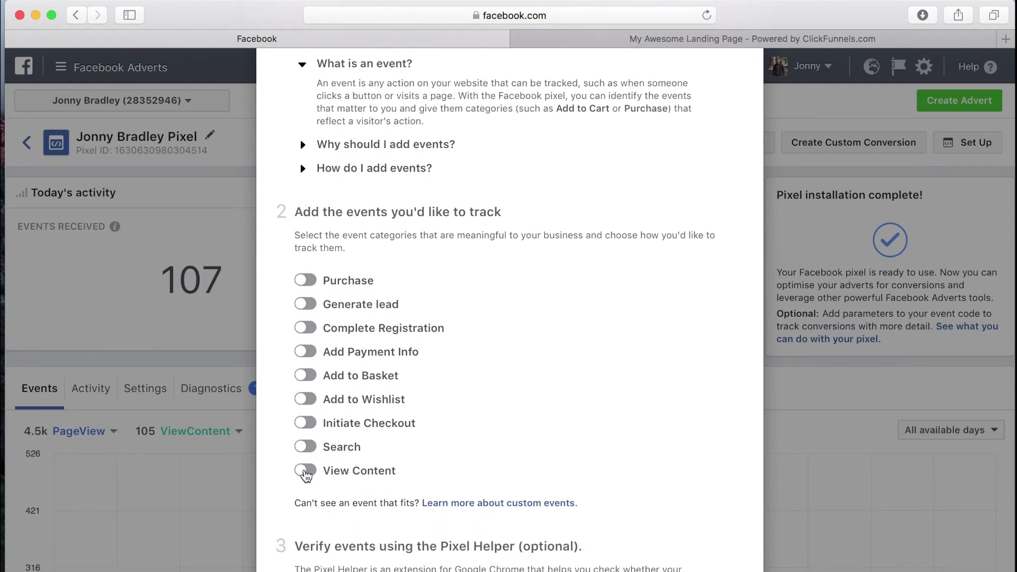
left_click(306, 471)
scroll(408, 472, "down", 1)
scroll(408, 472, "down", 2)
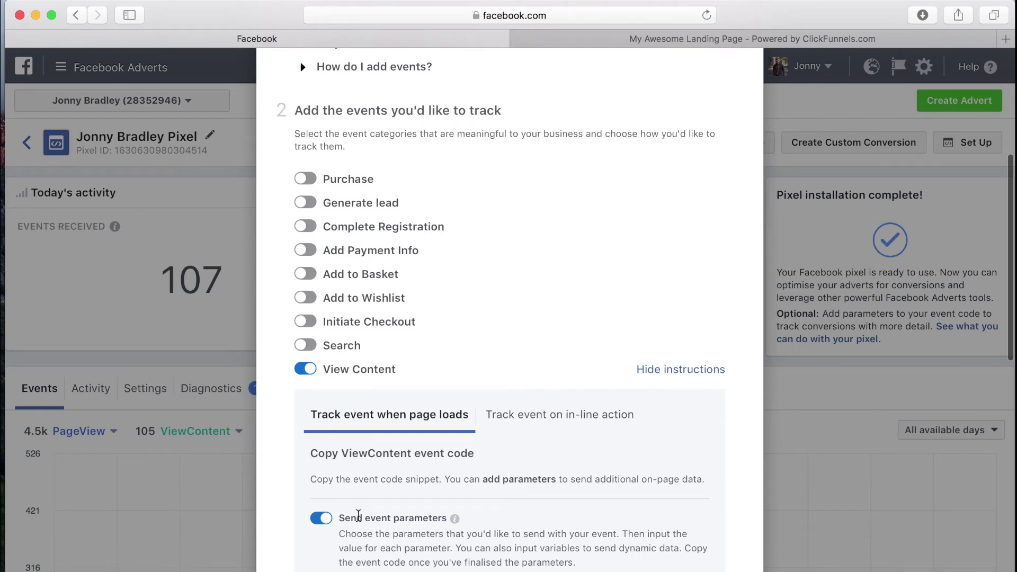
scroll(355, 517, "down", 6)
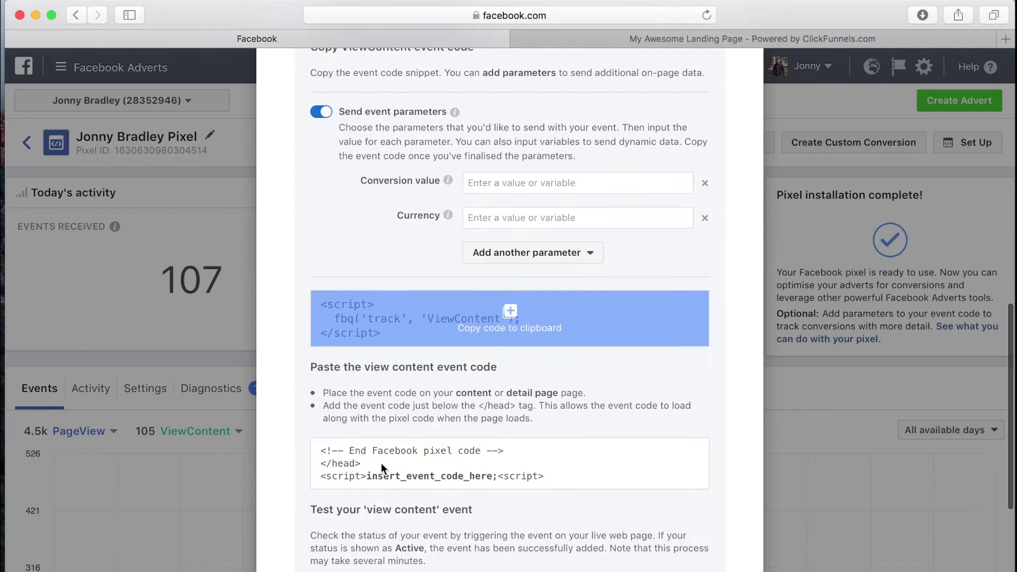
left_click(509, 312)
Paste the ViewContent code under the pixel, save the landing page, and exit the editor.
left_click(627, 39)
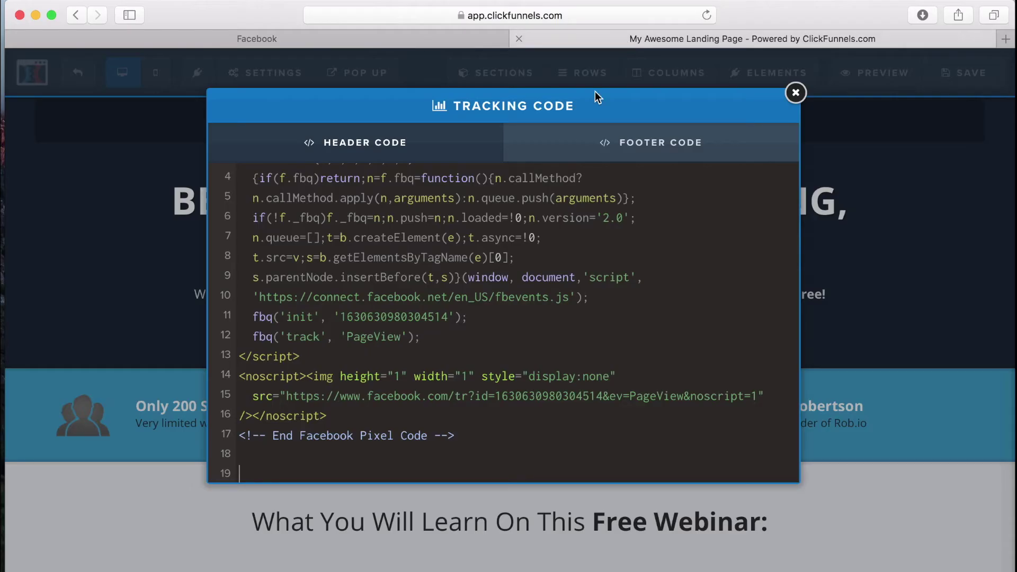
key("super+v")
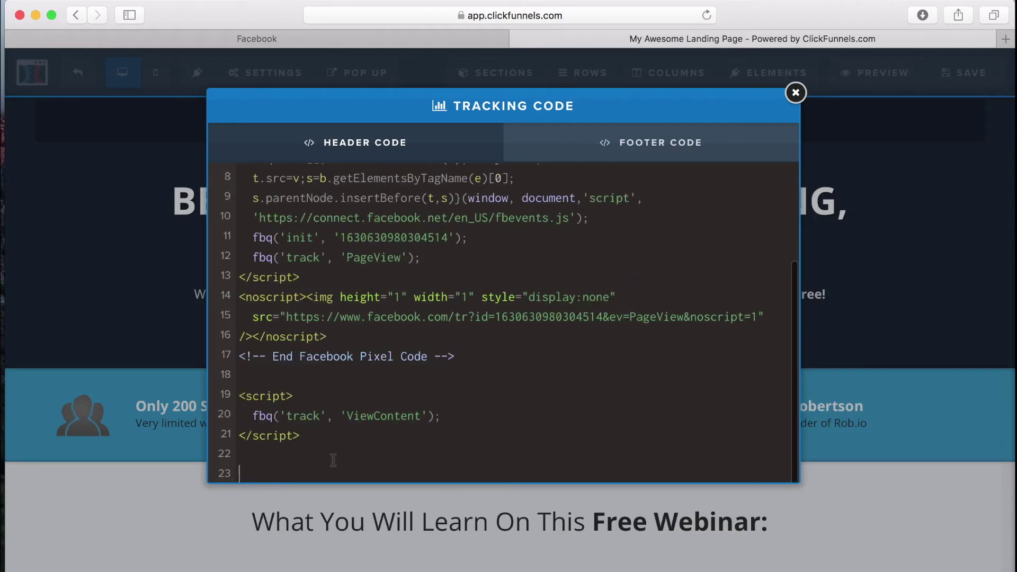
left_click(796, 94)
left_click(986, 73)
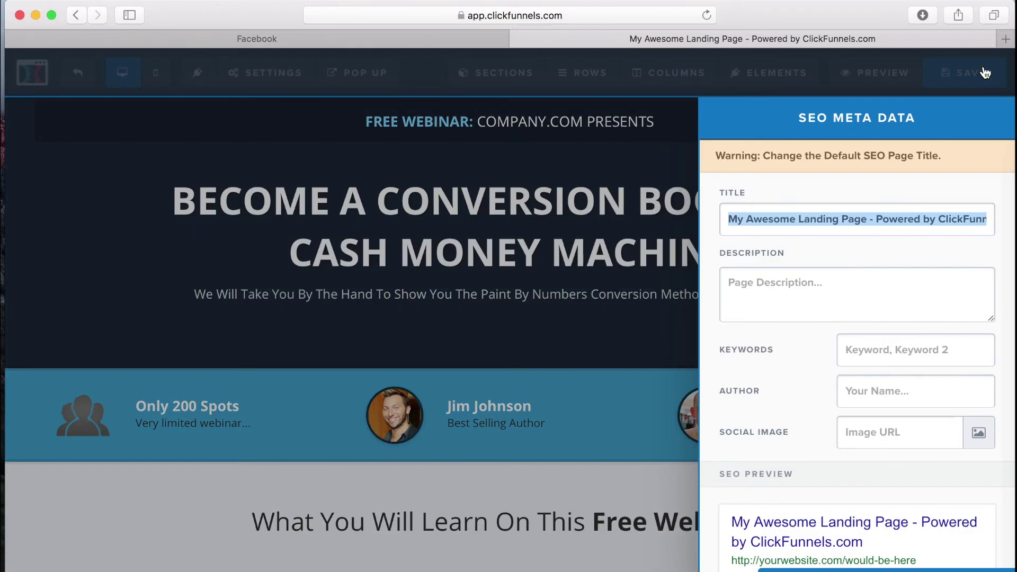
left_click(571, 301)
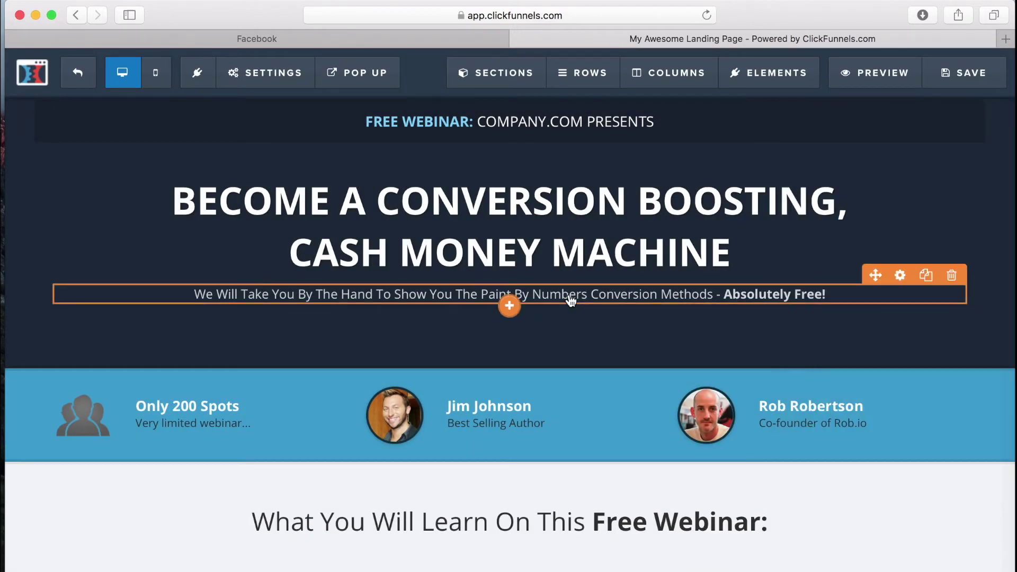
left_click(390, 41)
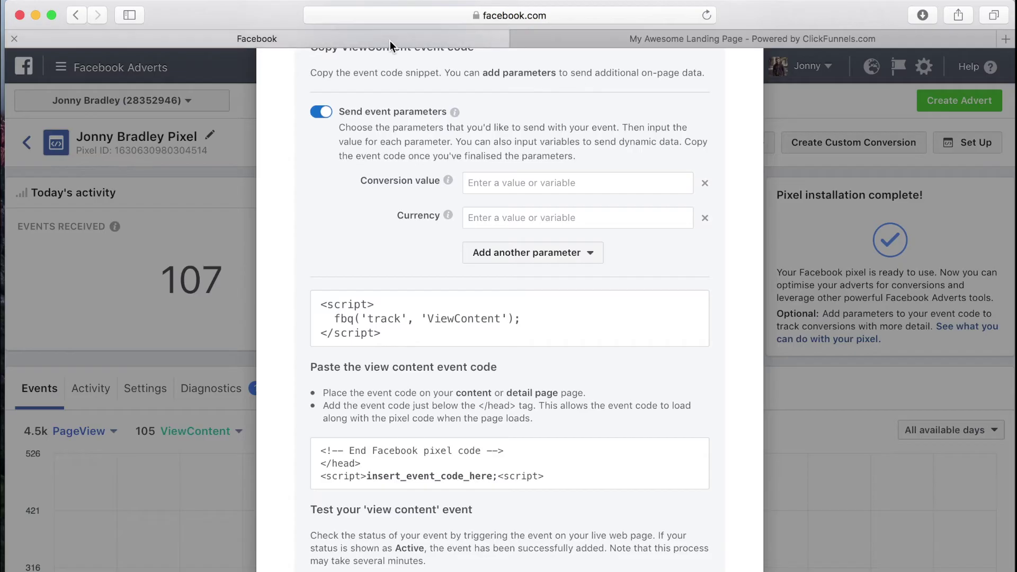
left_click(600, 38)
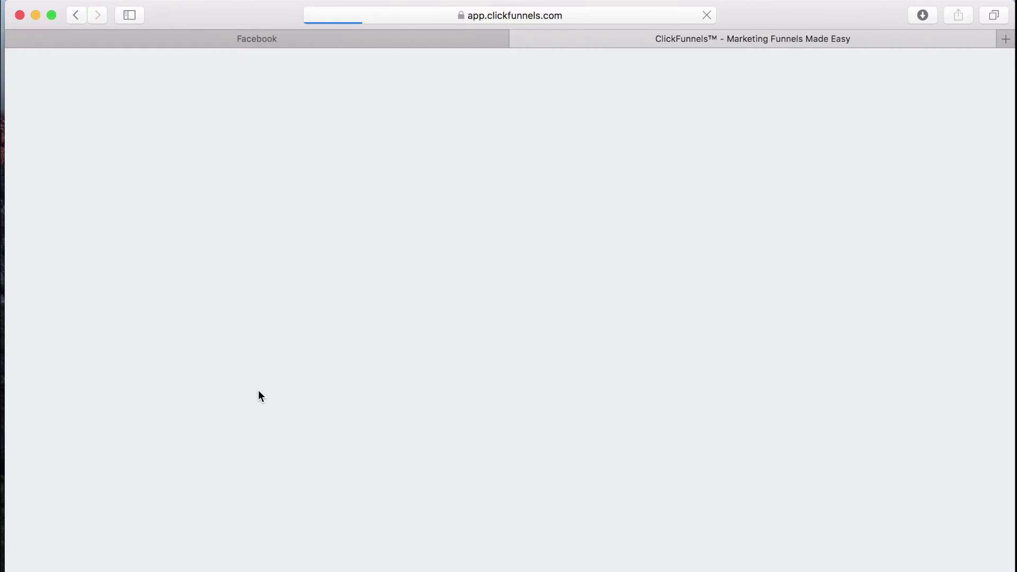
Select the Webinar Countdown funnel step and open its page for editing.
scroll(169, 361, "down", 3)
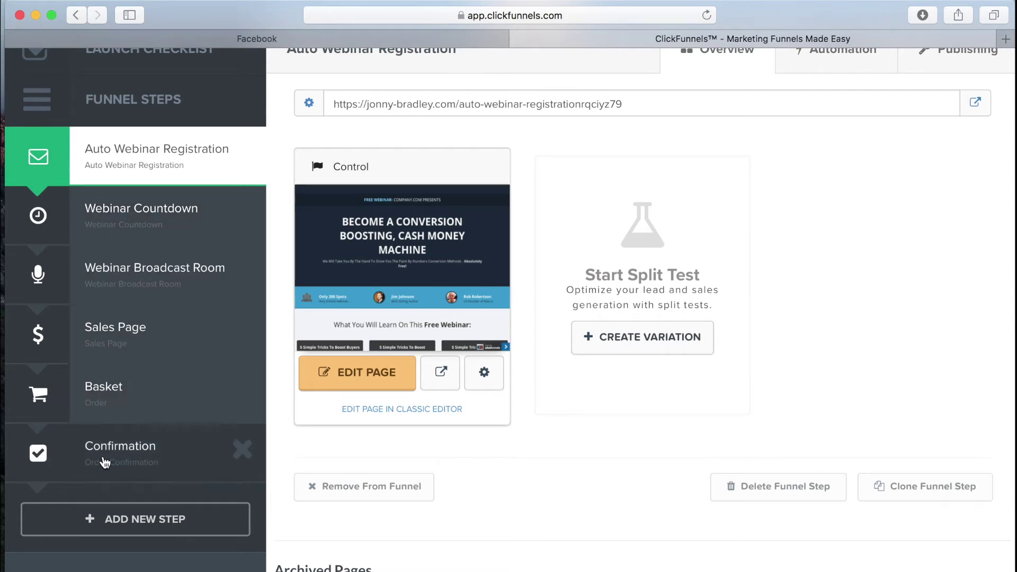
left_click(142, 209)
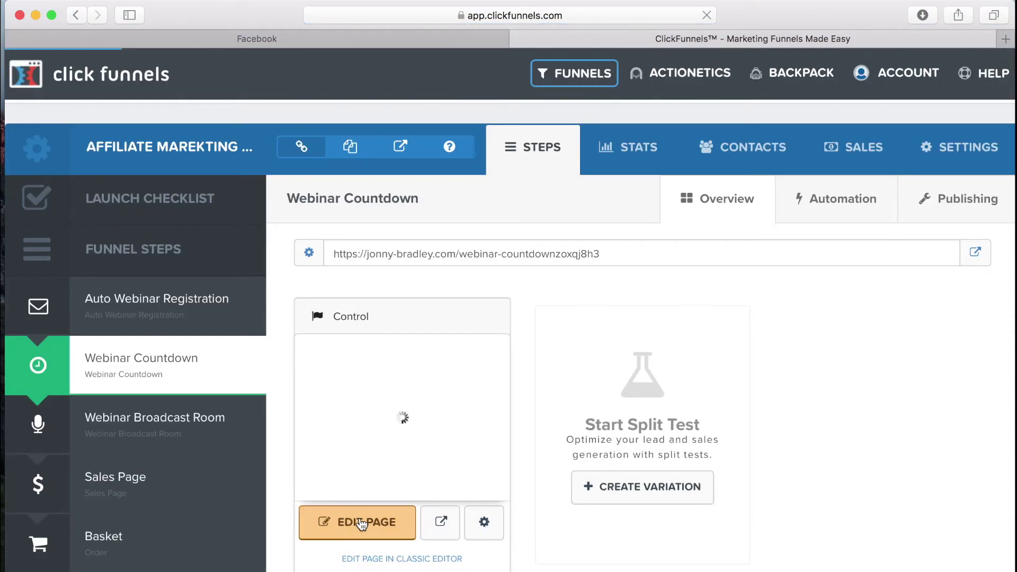
left_click(360, 522)
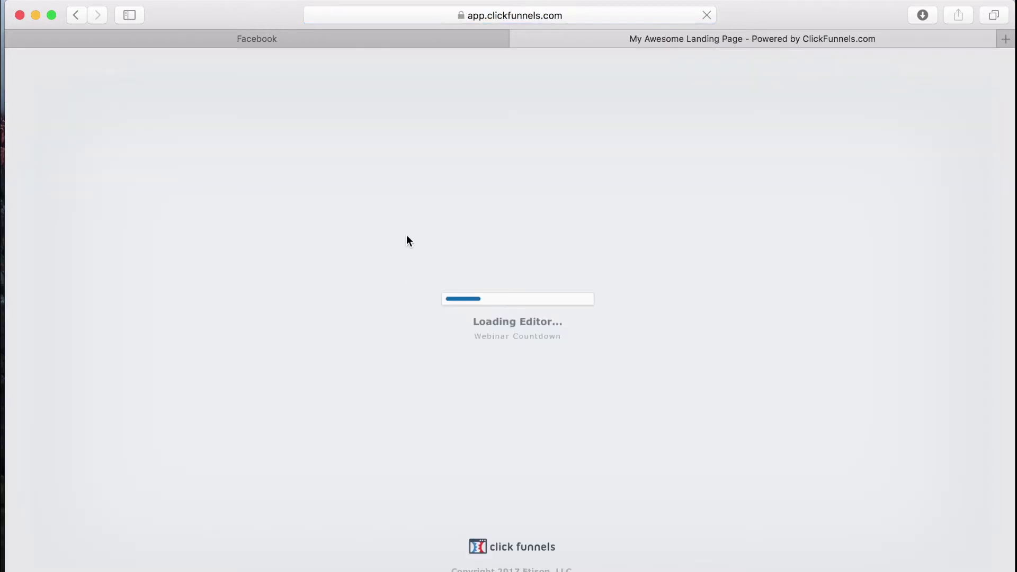
Copy the base pixel code and paste it into the Webinar Countdown page's Header Code.
left_click(327, 39)
scroll(617, 264, "down", 5)
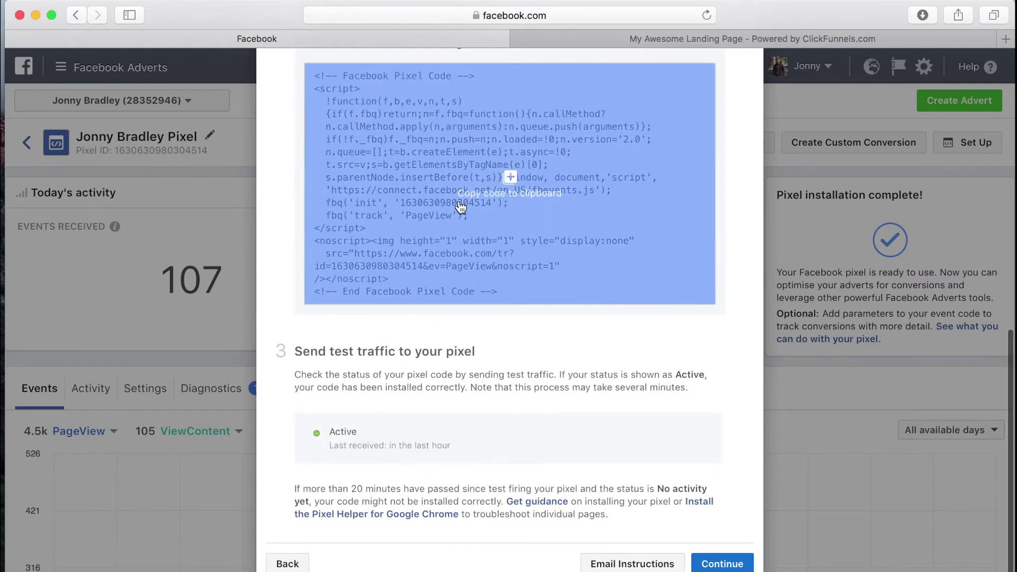
left_click(458, 207)
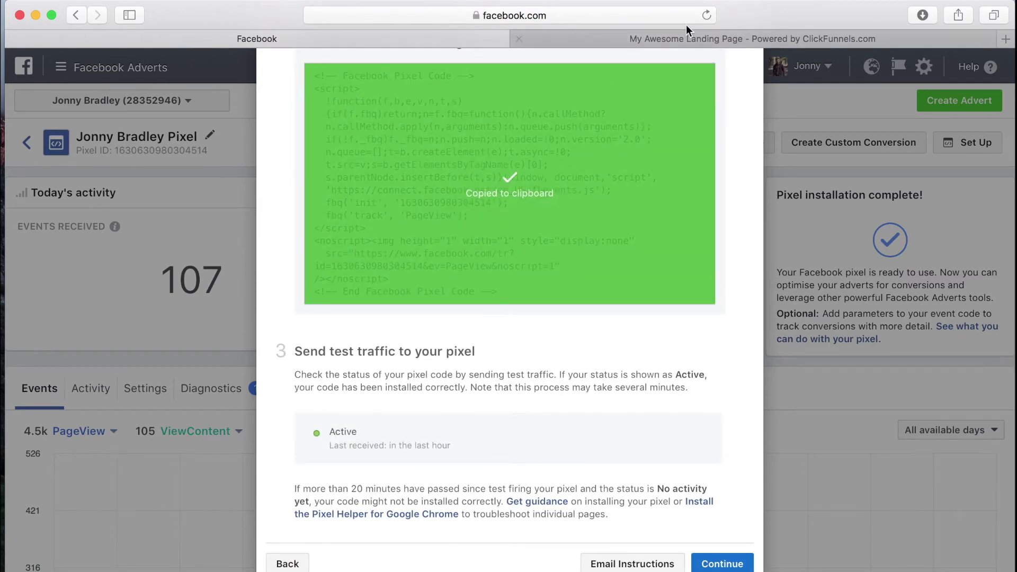
left_click(662, 41)
mouse_move(276, 70)
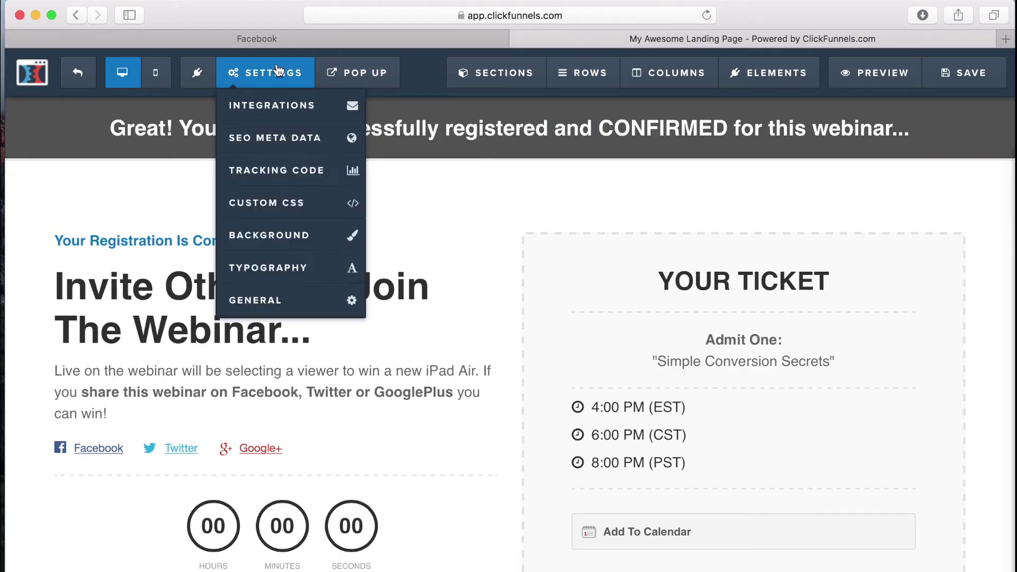
left_click(266, 170)
left_click(407, 272)
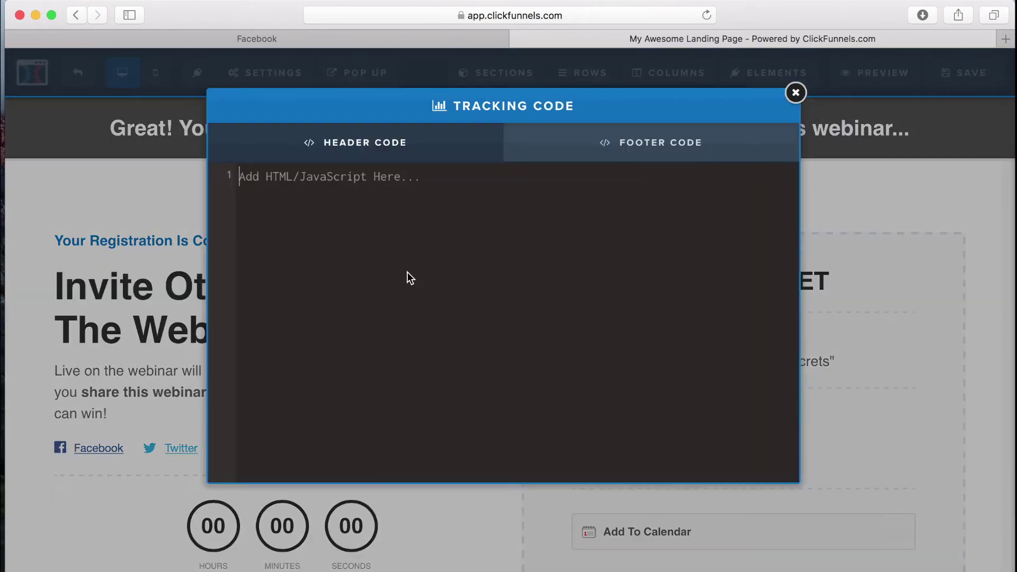
key("ctrl+v")
Enable the Generate lead event and paste its Lead code below the pixel.
left_click(339, 40)
left_click(416, 295)
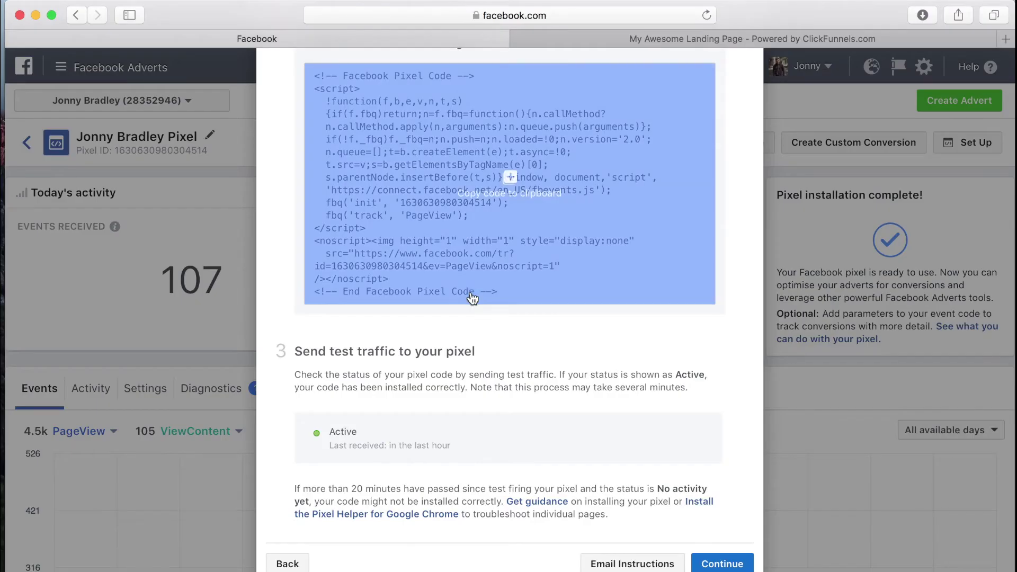
left_click(707, 565)
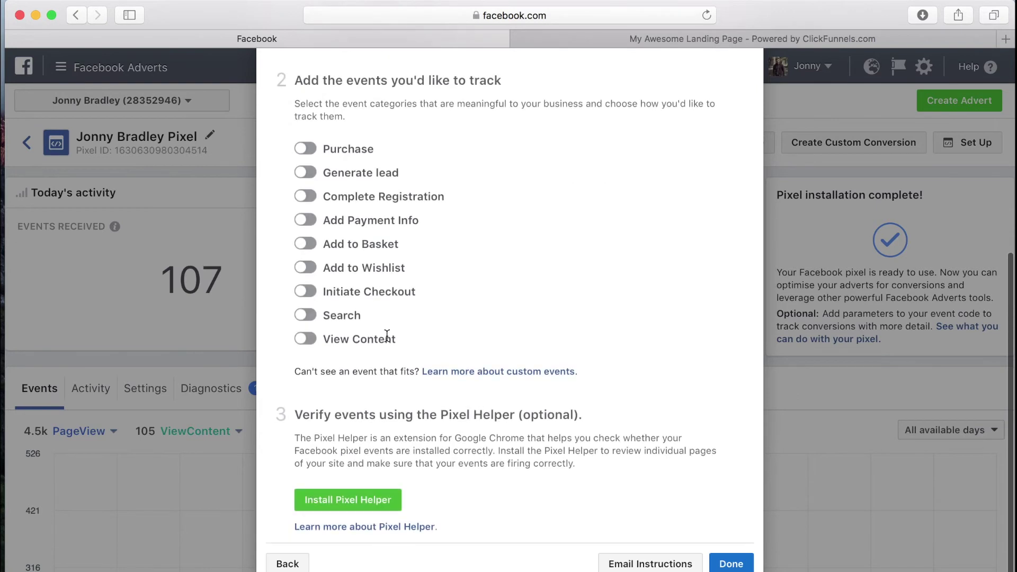
left_click(306, 173)
left_click(452, 375)
left_click(774, 36)
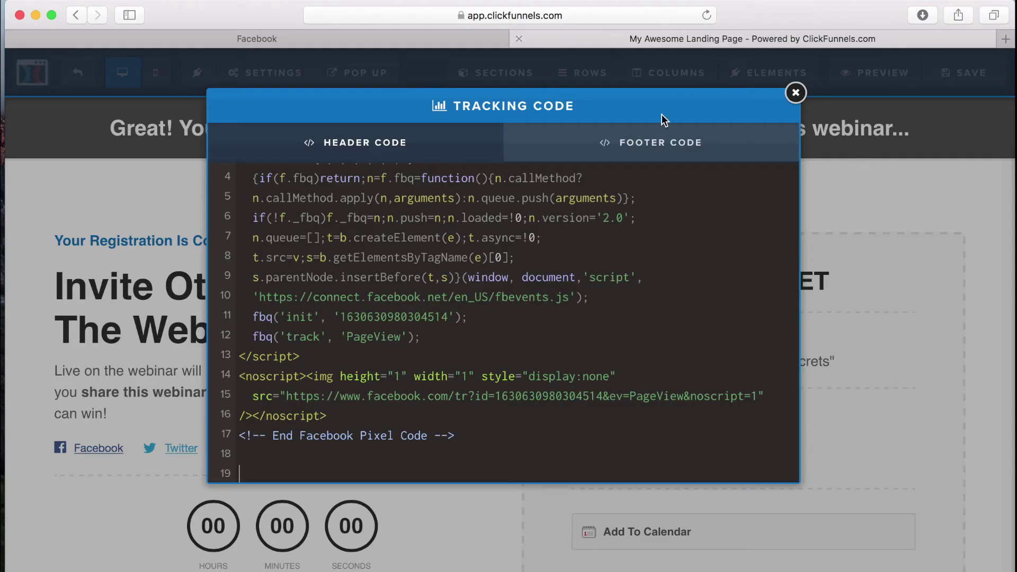
key("super+v")
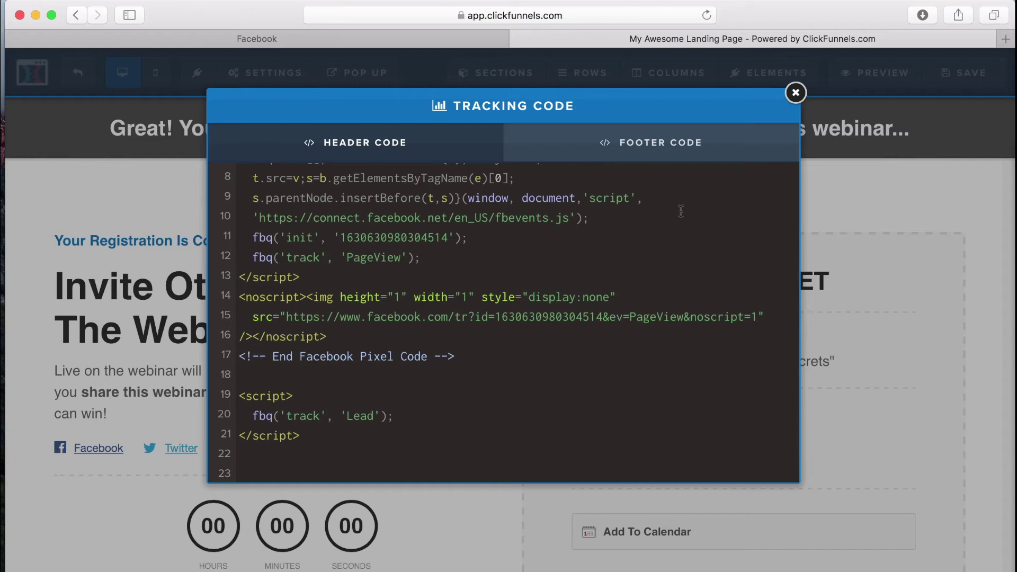
Close the Tracking Code dialog, save the Webinar Countdown page, and exit the editor.
left_click(796, 100)
left_click(956, 76)
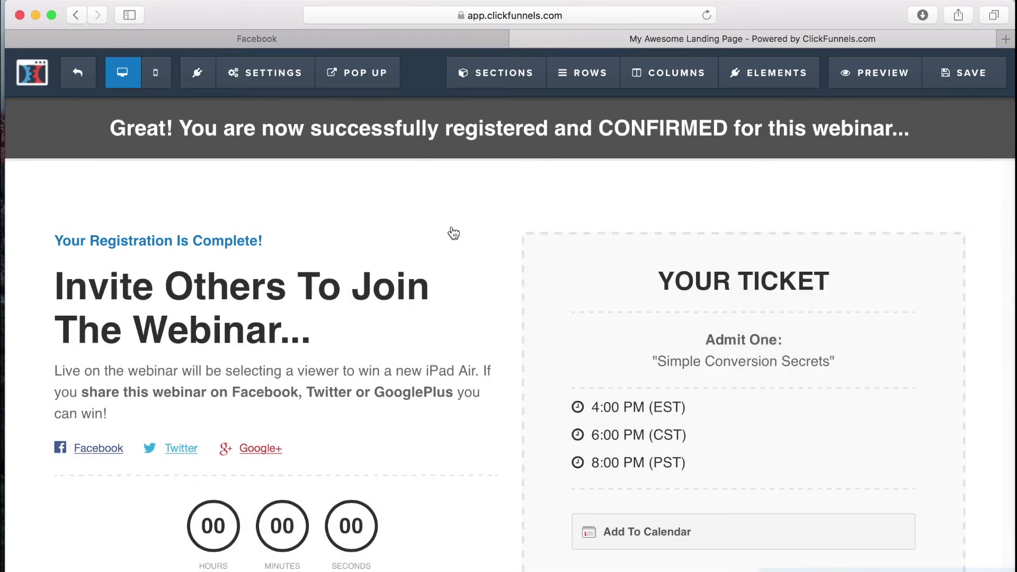
left_click(78, 73)
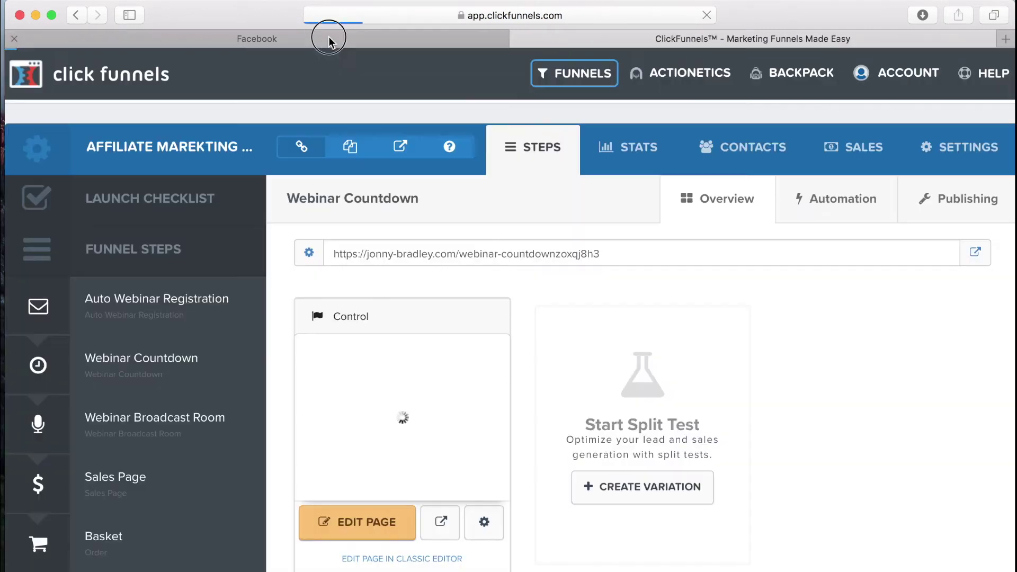
In Facebook's events setup, silence desktop notifications and return to the base pixel code step.
left_click(328, 37)
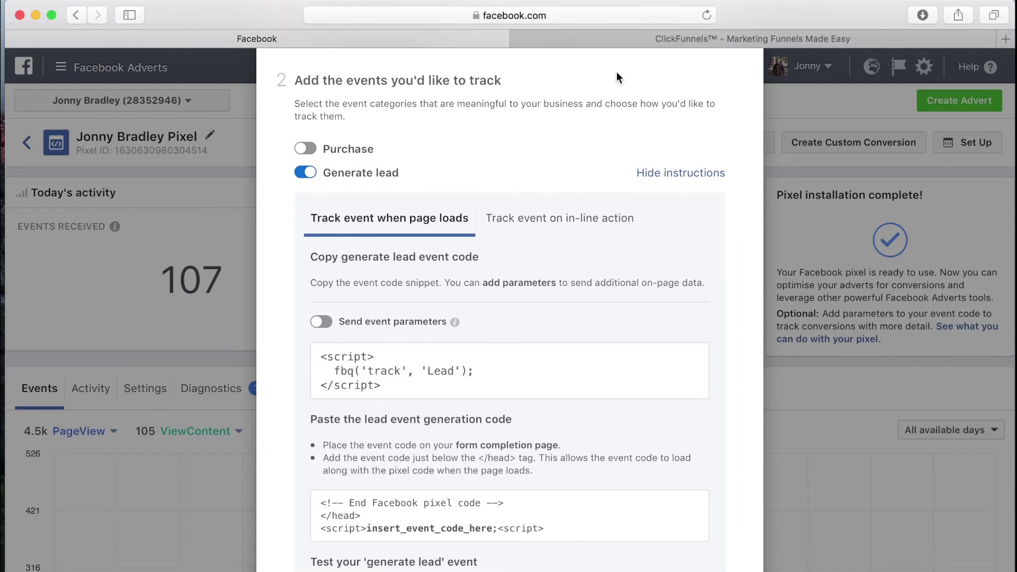
scroll(526, 317, "down", 7)
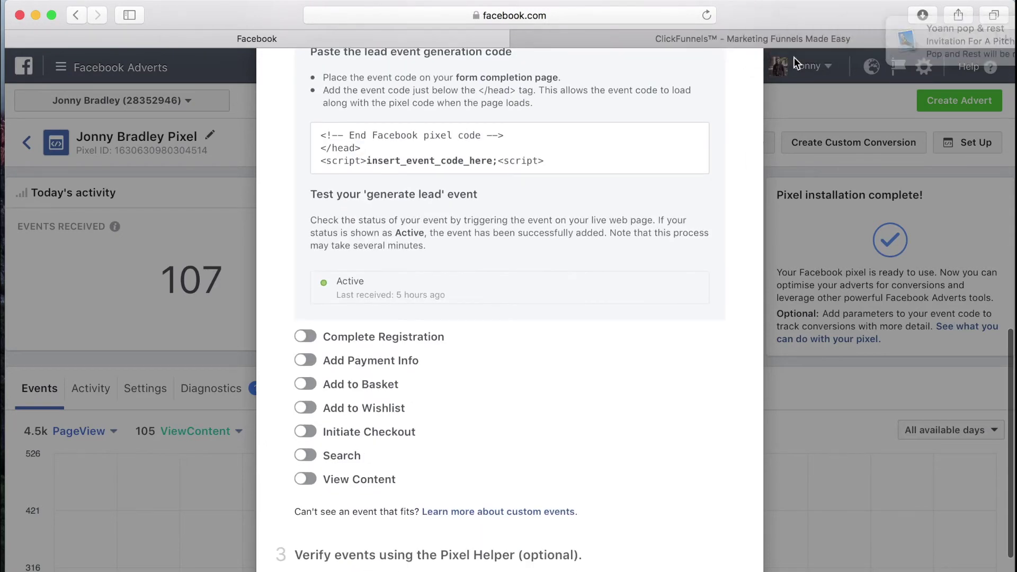
scroll(793, 57, "right", 5)
scroll(802, 79, "up", 2)
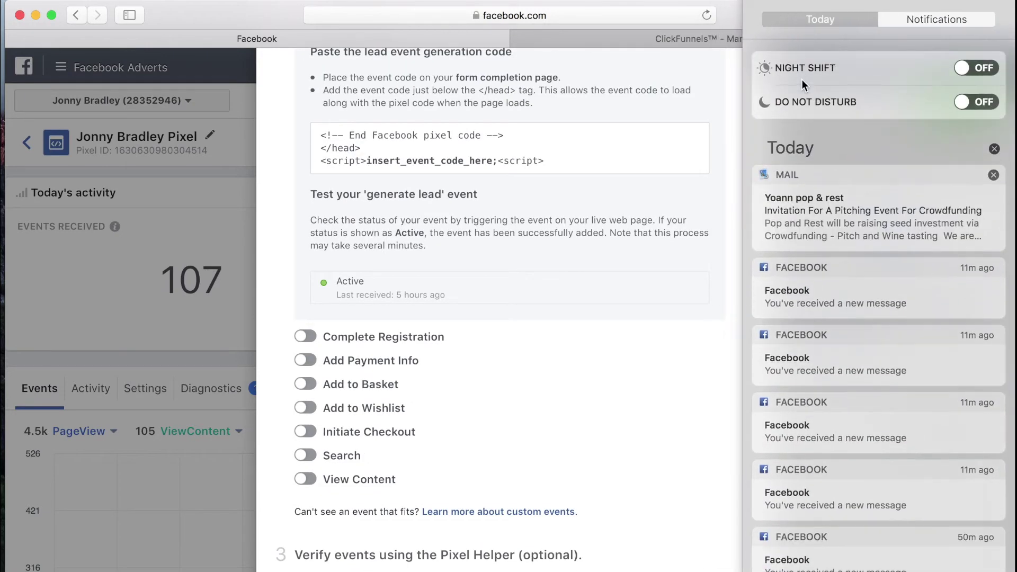
left_click(972, 100)
left_click(355, 559)
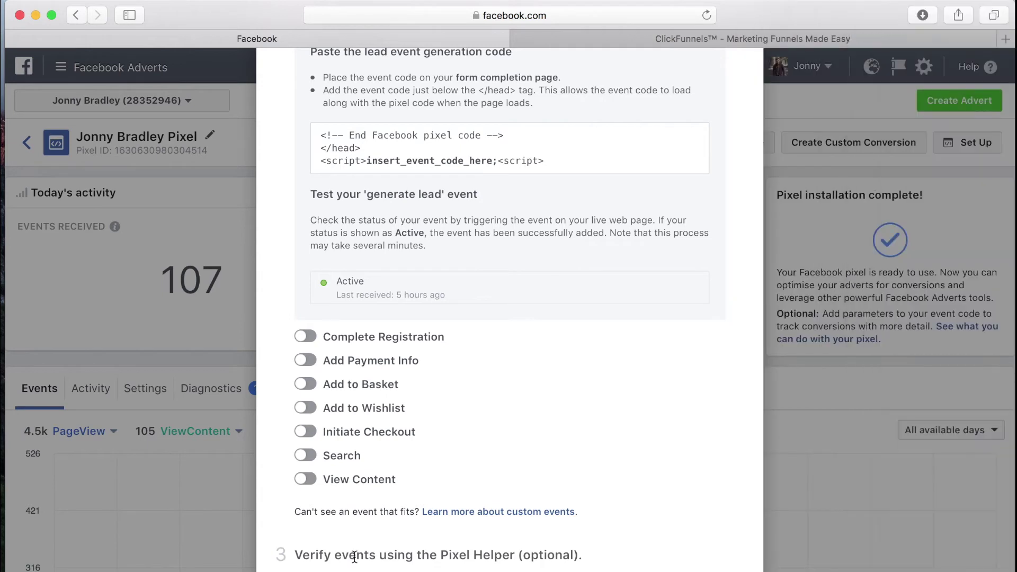
scroll(350, 530, "down", 3)
scroll(347, 513, "down", 3)
left_click(286, 563)
Back in ClickFunnels, go via Webinar Broadcast Room to the Confirmation step and open its page for editing.
left_click(605, 45)
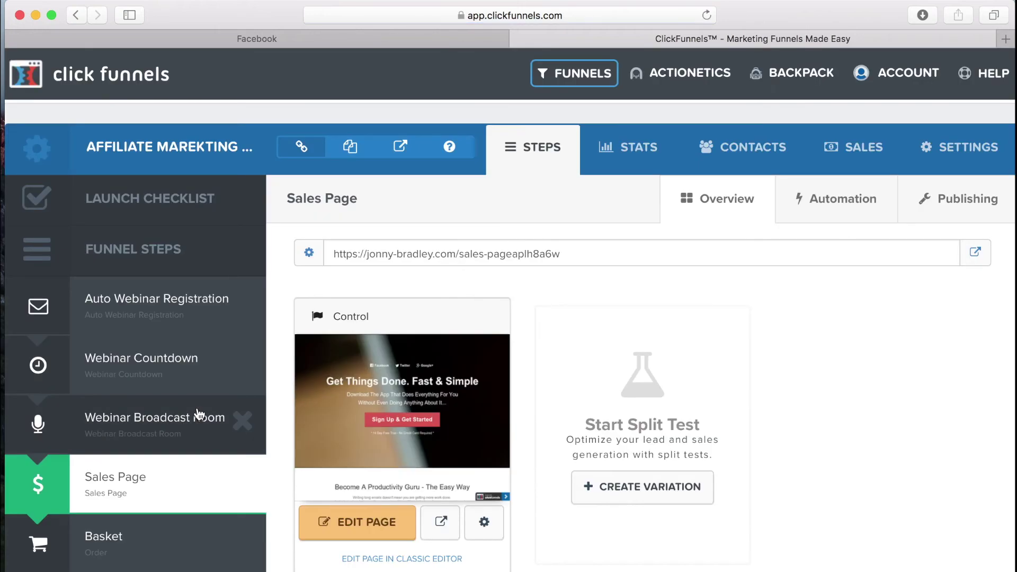
left_click(199, 416)
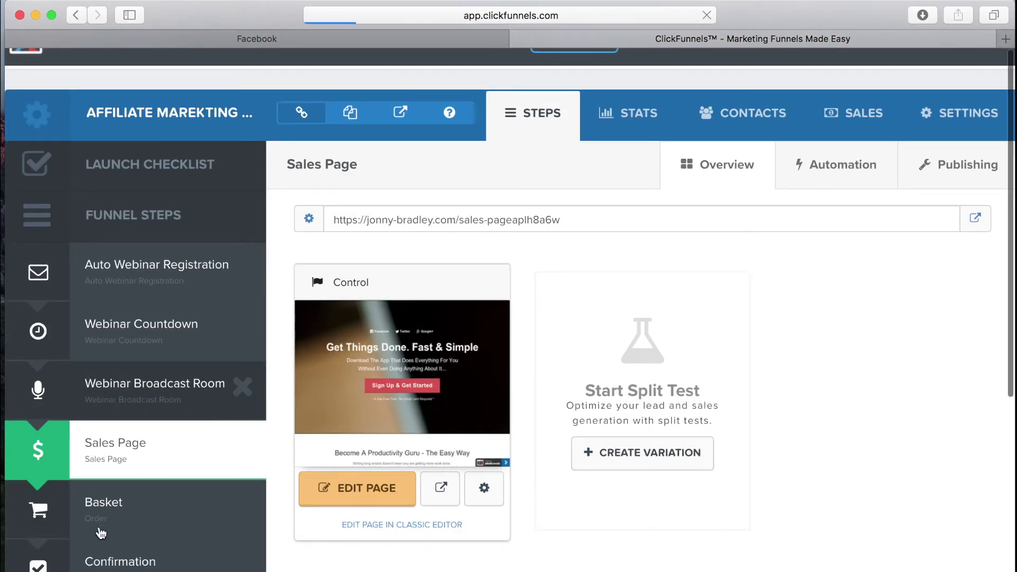
scroll(121, 551, "down", 3)
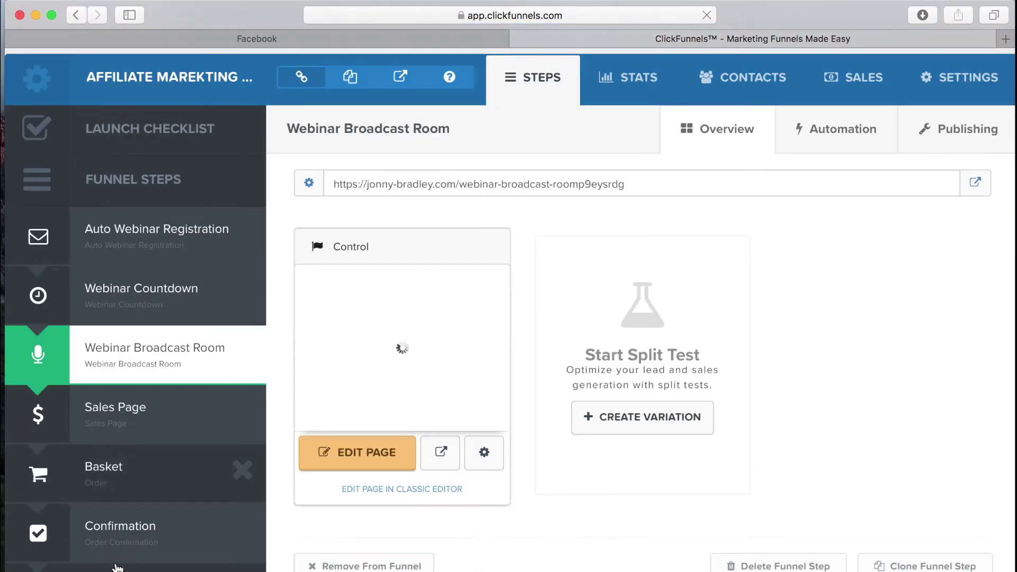
left_click(113, 532)
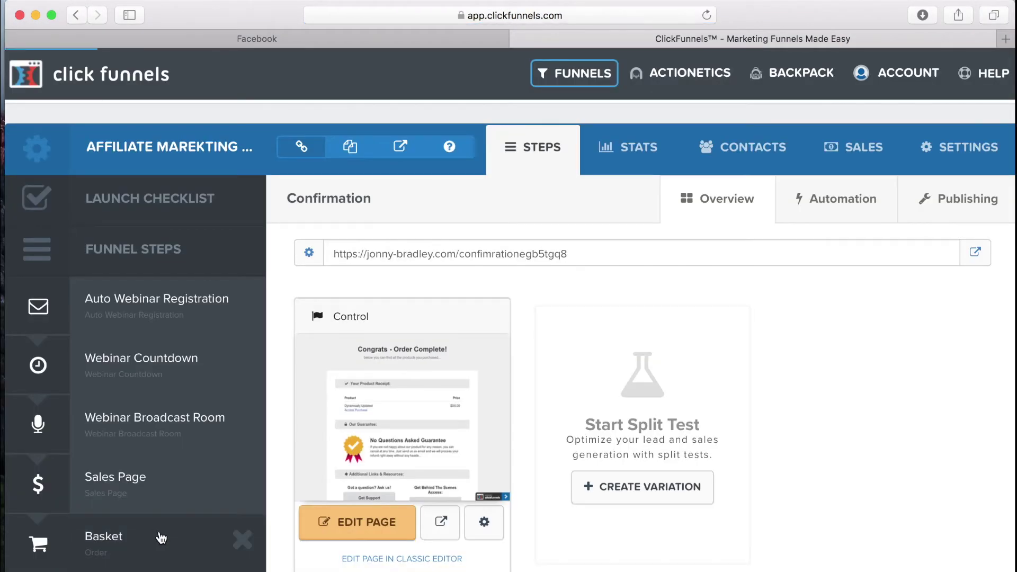
left_click(359, 540)
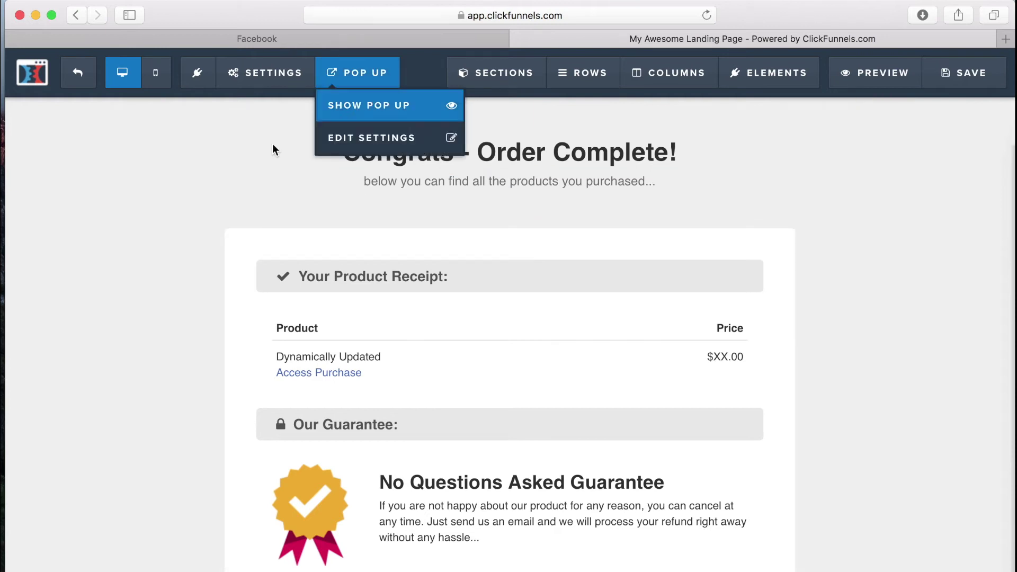
Copy the full pixel code from Facebook's manual install and paste it into the Confirmation page's Header Code.
left_click(413, 40)
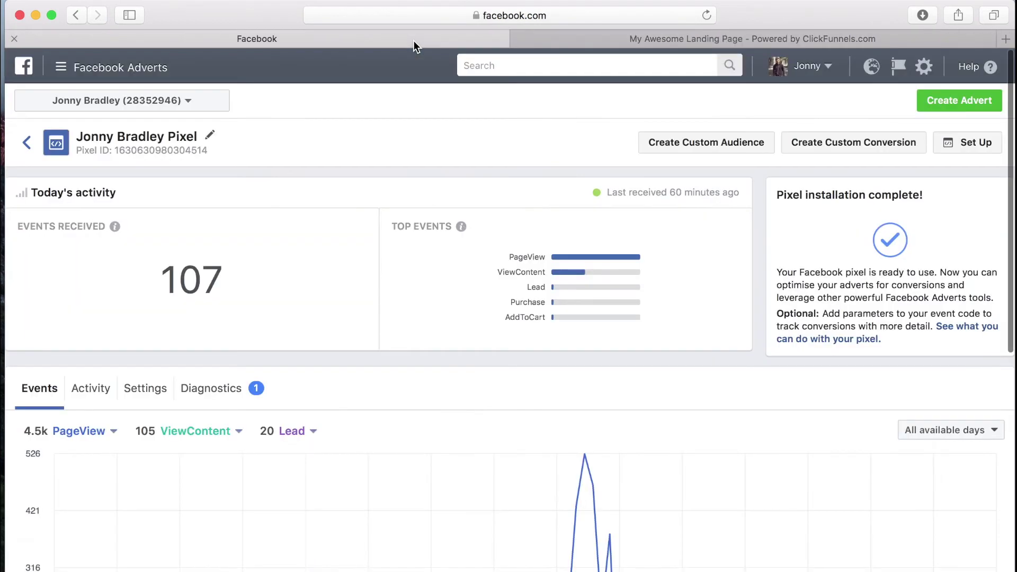
left_click(940, 150)
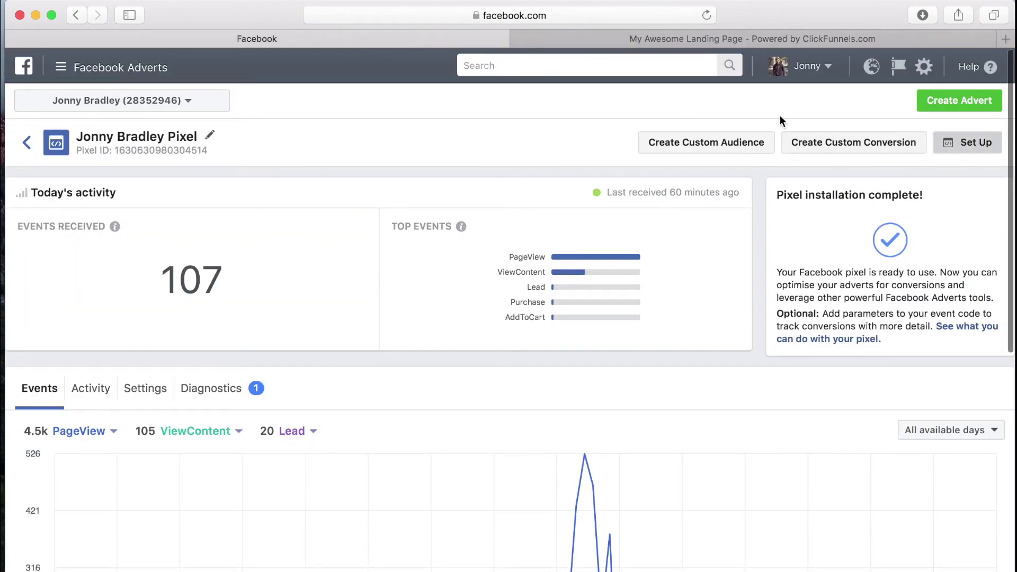
left_click(437, 385)
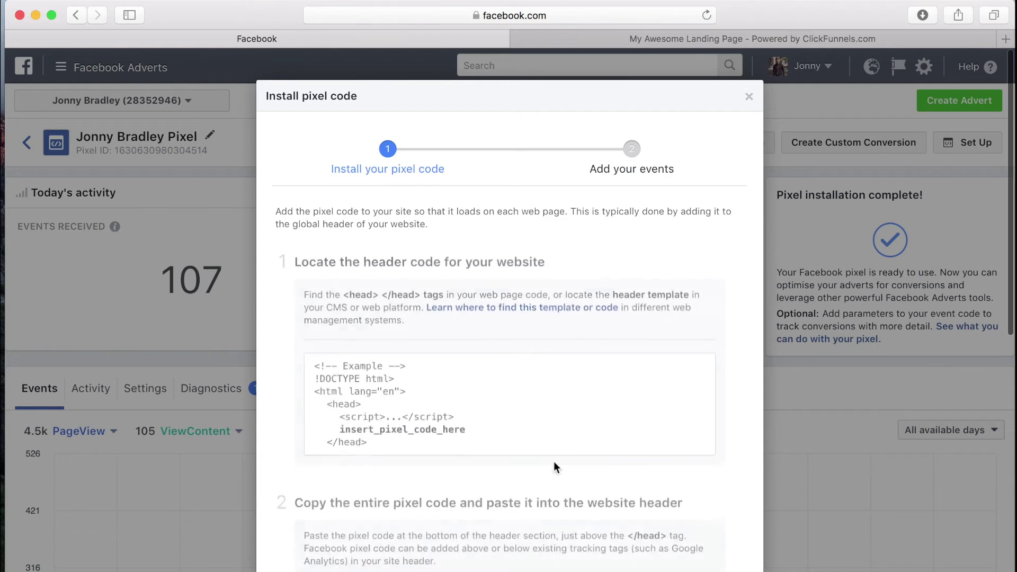
scroll(407, 470, "down", 5)
left_click(407, 470)
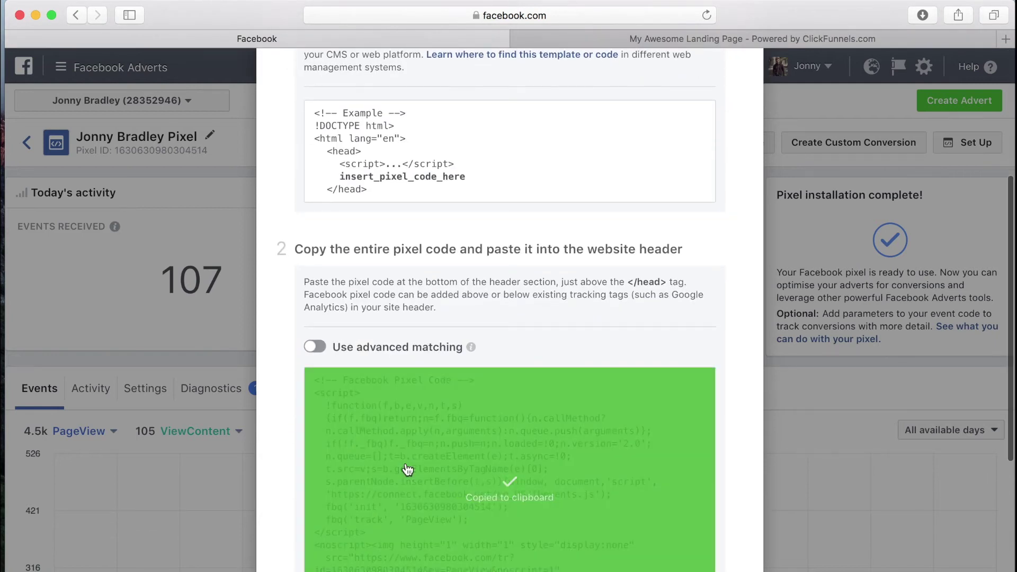
left_click(596, 39)
left_click(270, 74)
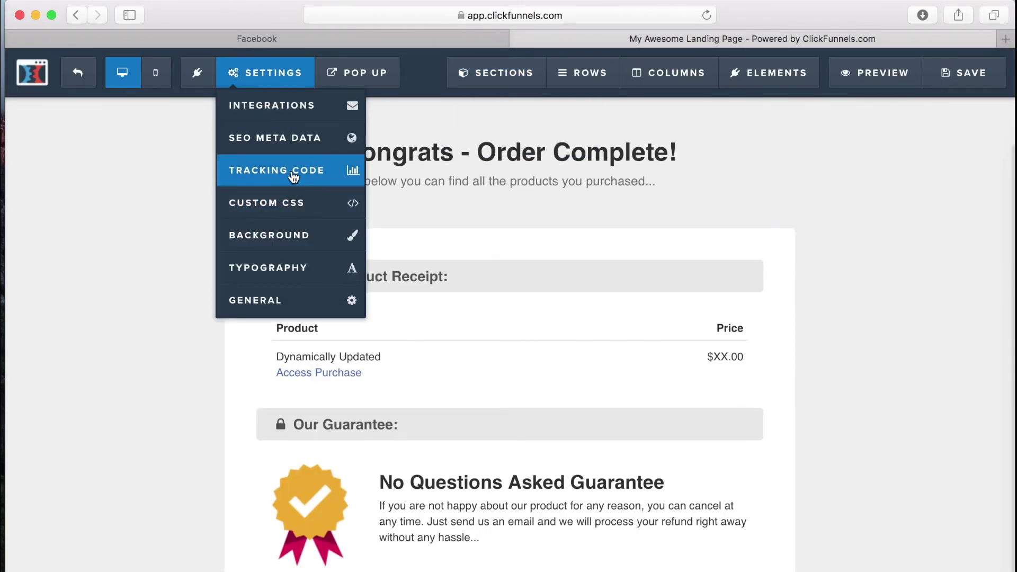
left_click(293, 175)
left_click(494, 290)
key("super+v")
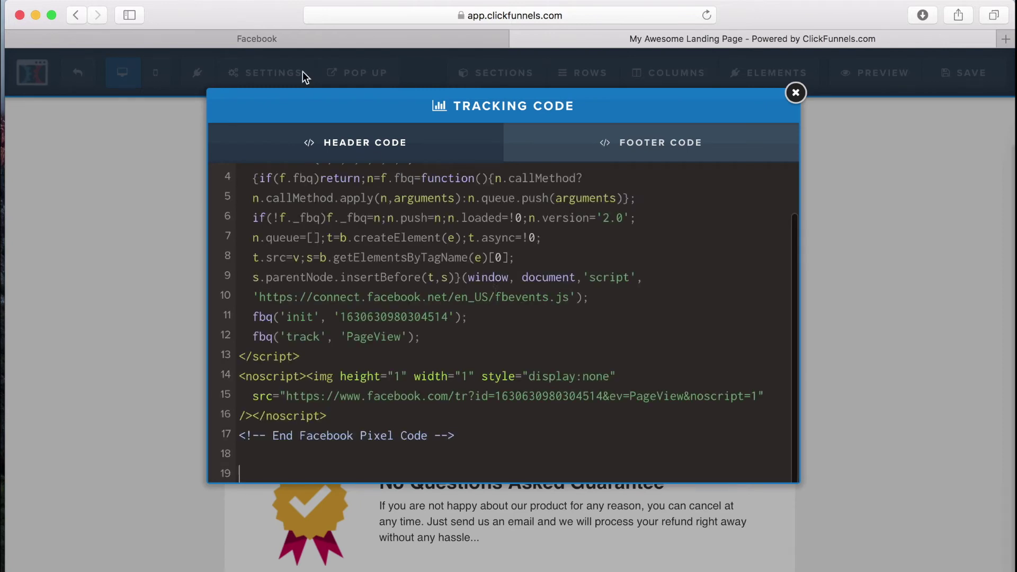
Continue Facebook's pixel install steps through to choosing events to track.
left_click(252, 33)
left_click(522, 397)
scroll(522, 397, "down", 5)
left_click(722, 558)
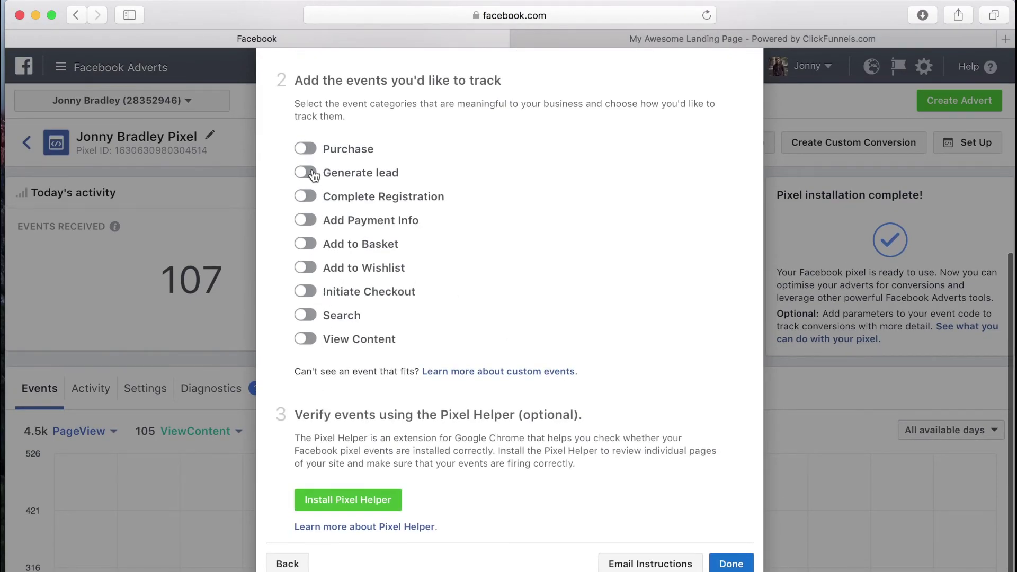
Turn on the Purchase event in Facebook and copy its event code.
left_click(305, 149)
scroll(307, 152, "down", 7)
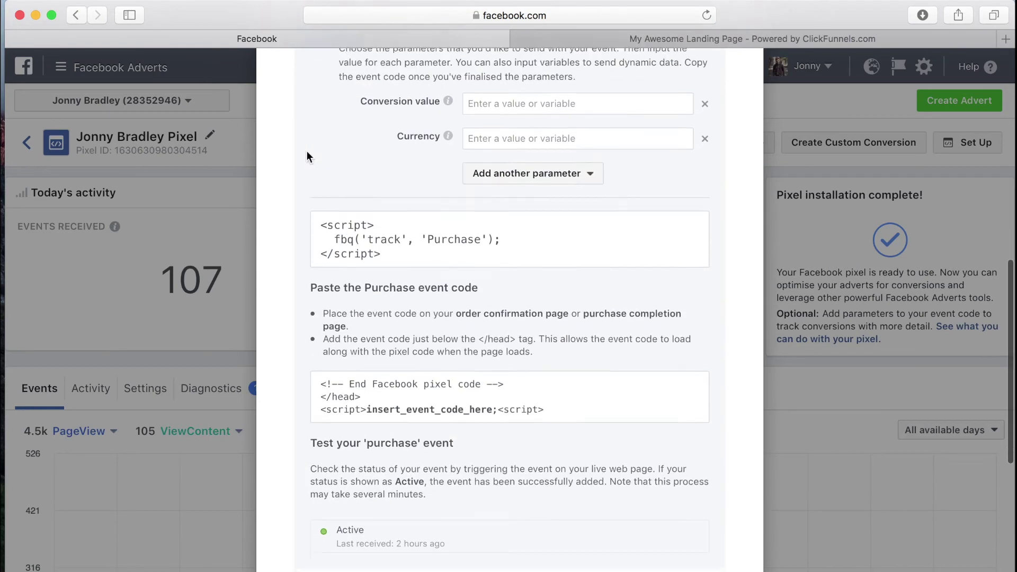
scroll(306, 150, "up", 2)
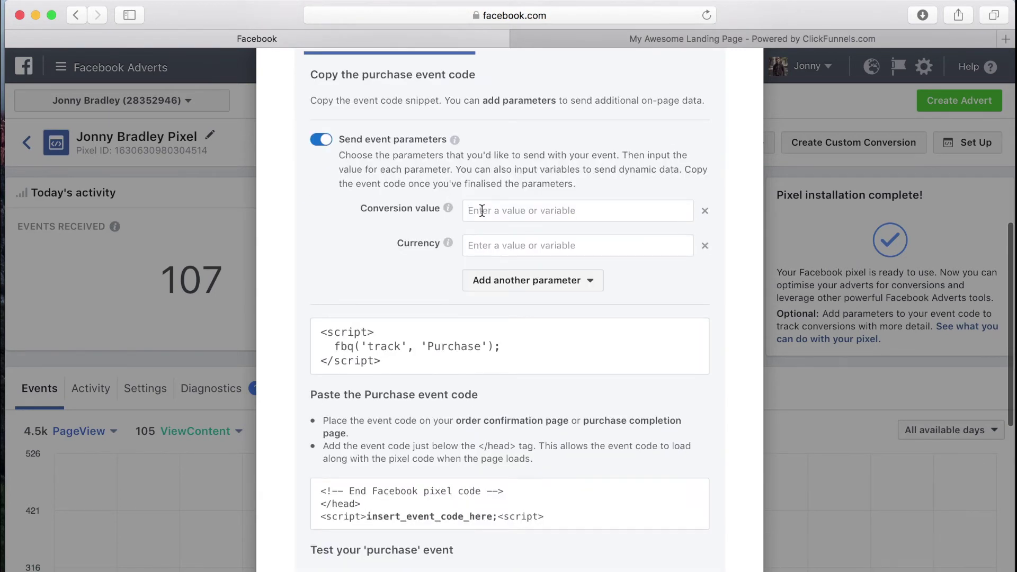
left_click(419, 359)
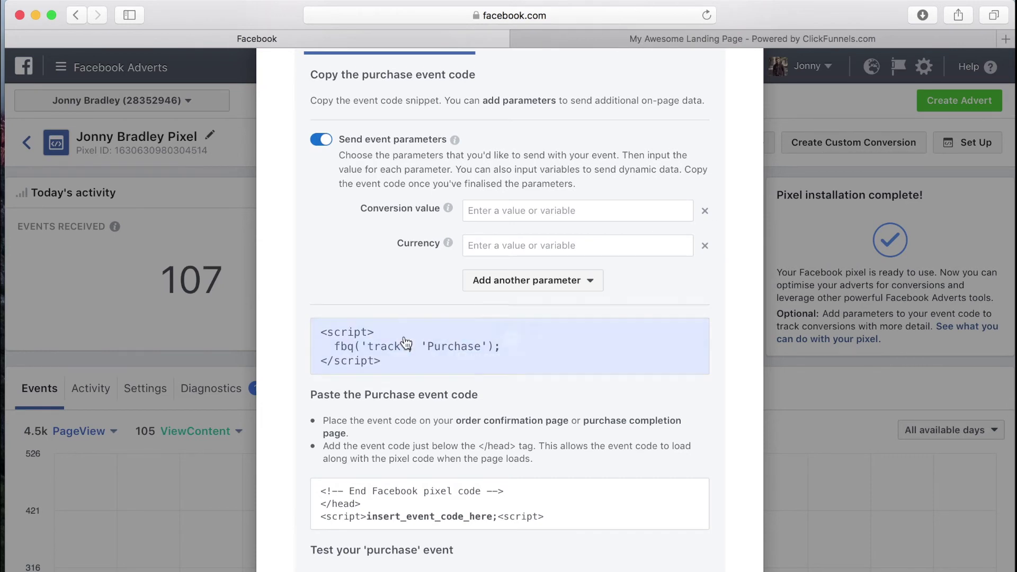
Paste the Purchase code below the pixel in Header Code, then save the Confirmation page.
left_click(601, 40)
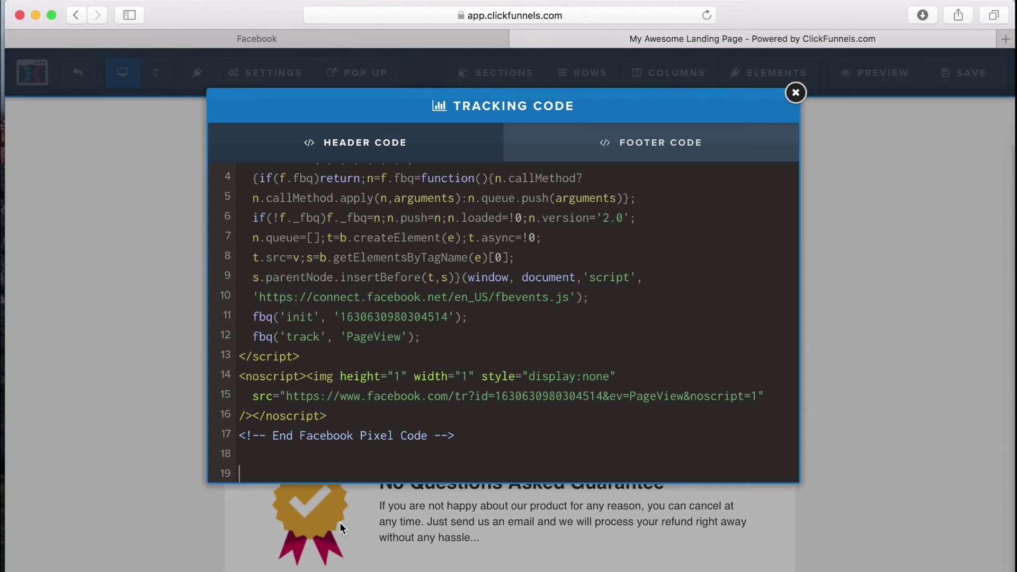
key("super+v")
left_click(876, 205)
left_click(970, 77)
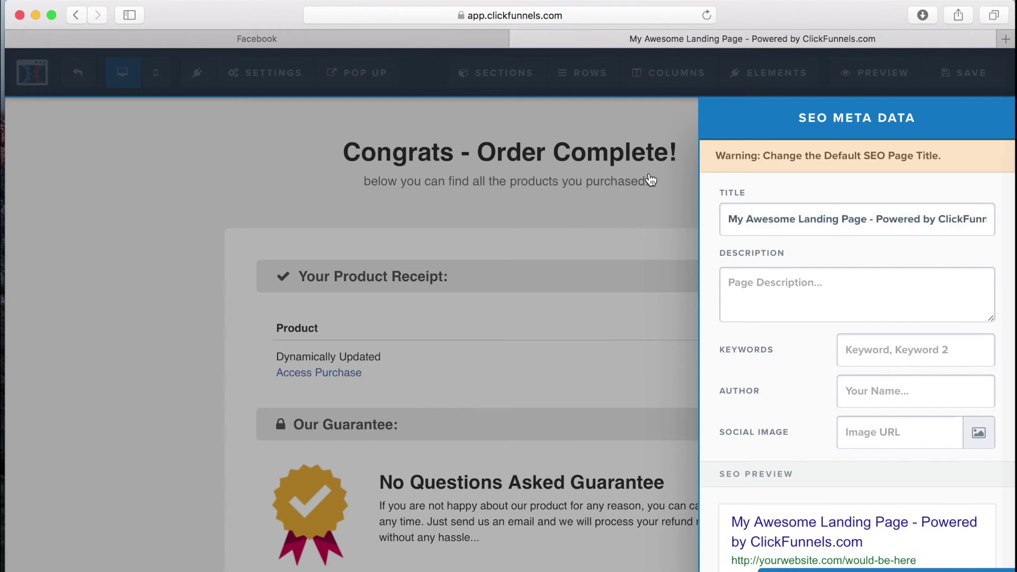
left_click(651, 180)
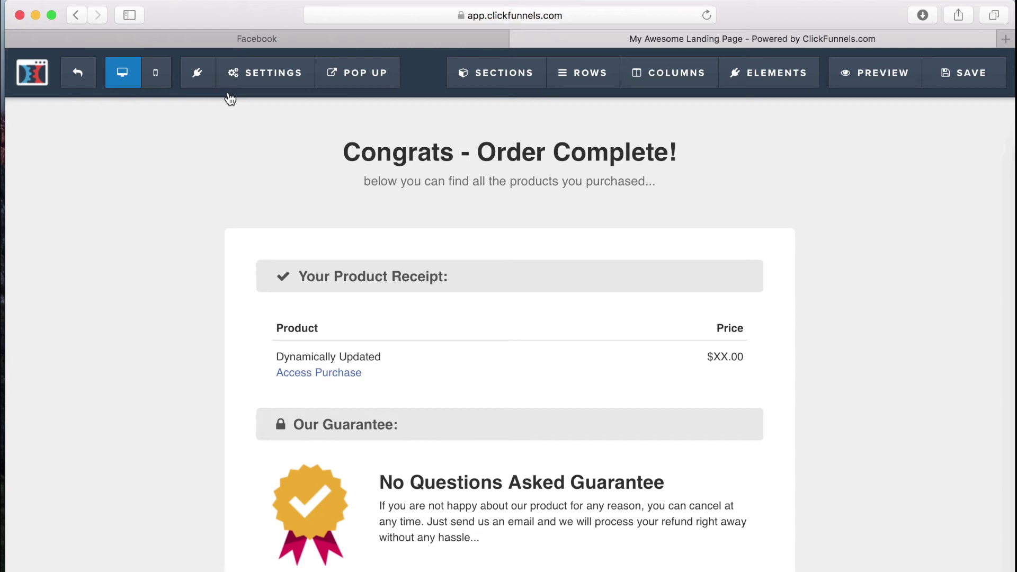
Bring up the Chrome window of live funnel pages and review the registration and Webinar Countdown pages.
key("ctrl+Up")
left_click(189, 212)
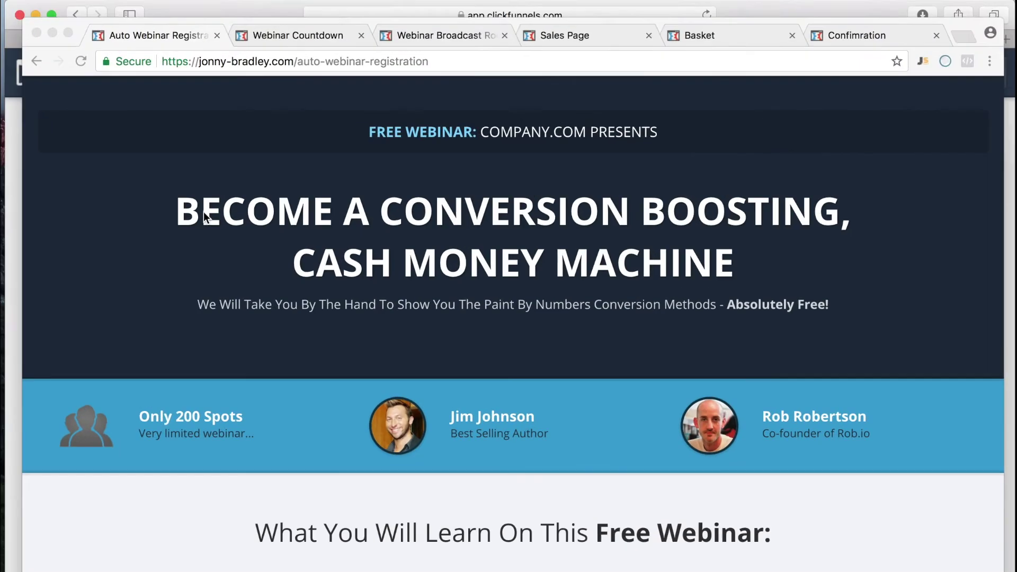
scroll(307, 168, "down", 2)
scroll(307, 168, "down", 4)
scroll(307, 168, "up", 5)
left_click(290, 36)
scroll(390, 301, "down", 2)
scroll(390, 301, "down", 1)
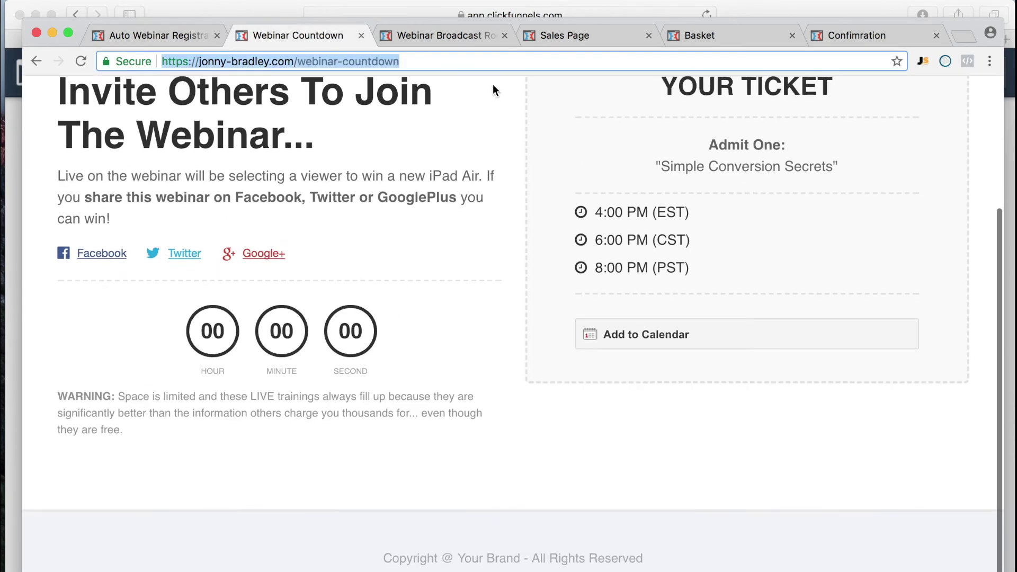
Review the live Webinar Broadcast Room, Sales Page and Basket checkout pages.
left_click(459, 37)
scroll(475, 283, "down", 5)
scroll(474, 283, "down", 2)
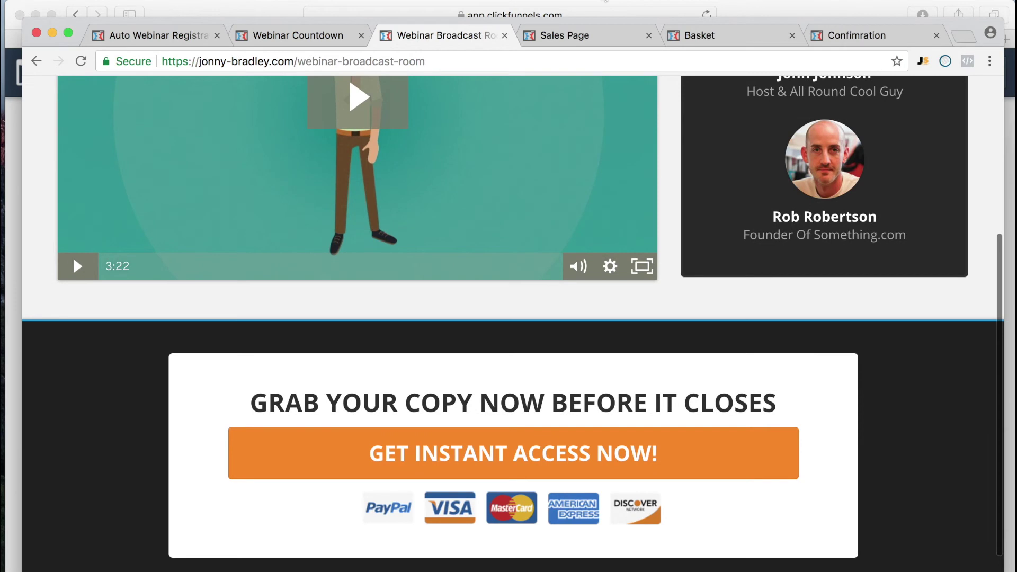
left_click(563, 36)
scroll(685, 136, "down", 10)
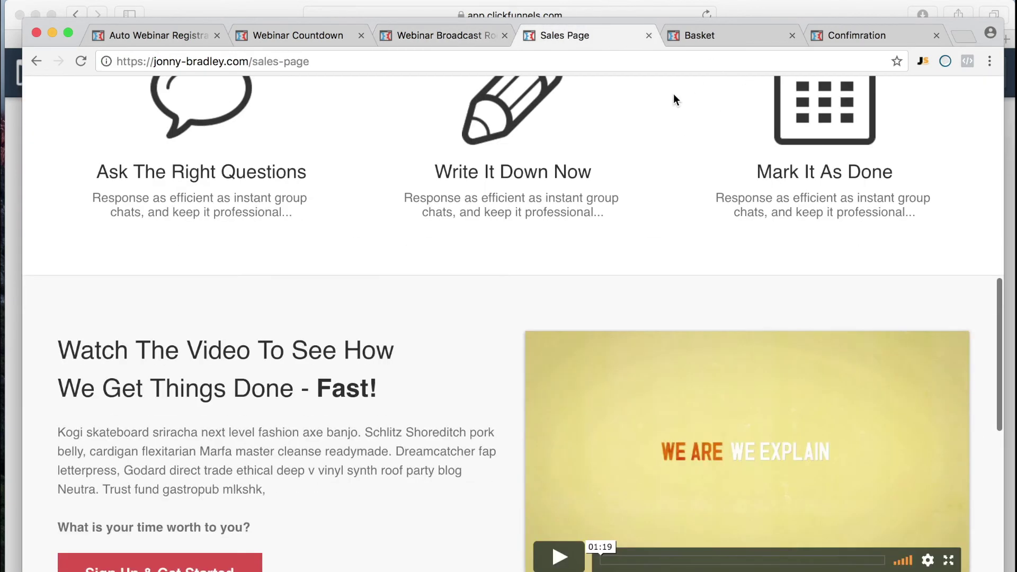
scroll(673, 94, "up", 15)
left_click(461, 36)
scroll(473, 302, "down", 3)
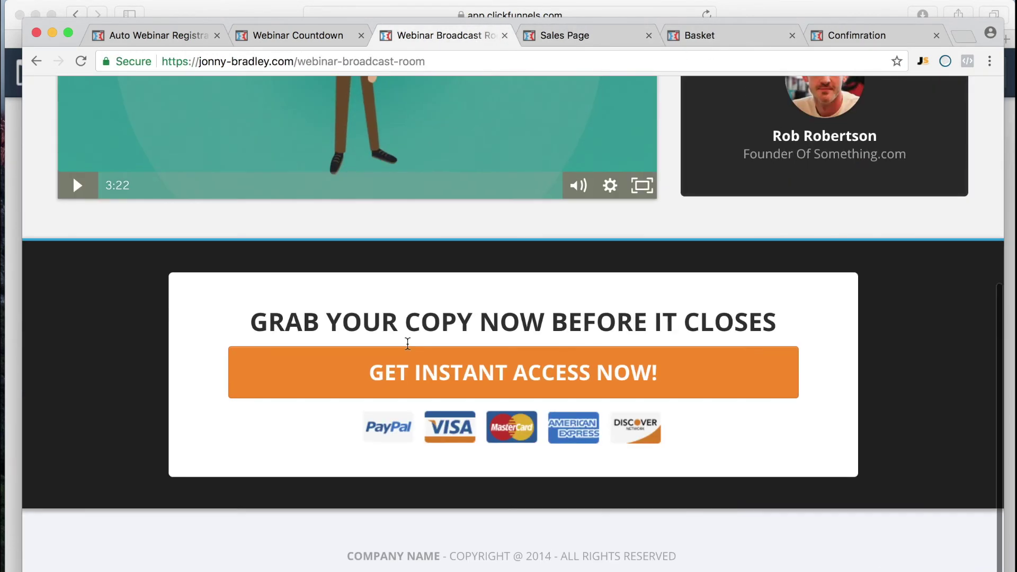
left_click(710, 30)
scroll(533, 320, "down", 3)
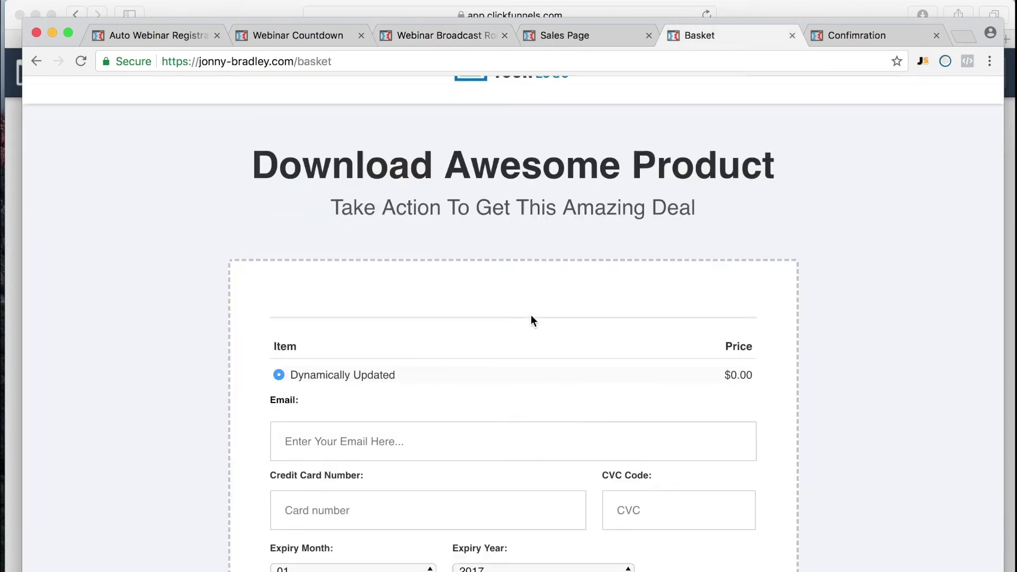
Check the live Confirmation page, then step back through the tabs to Auto Webinar Registration.
left_click(876, 36)
scroll(559, 422, "down", 5)
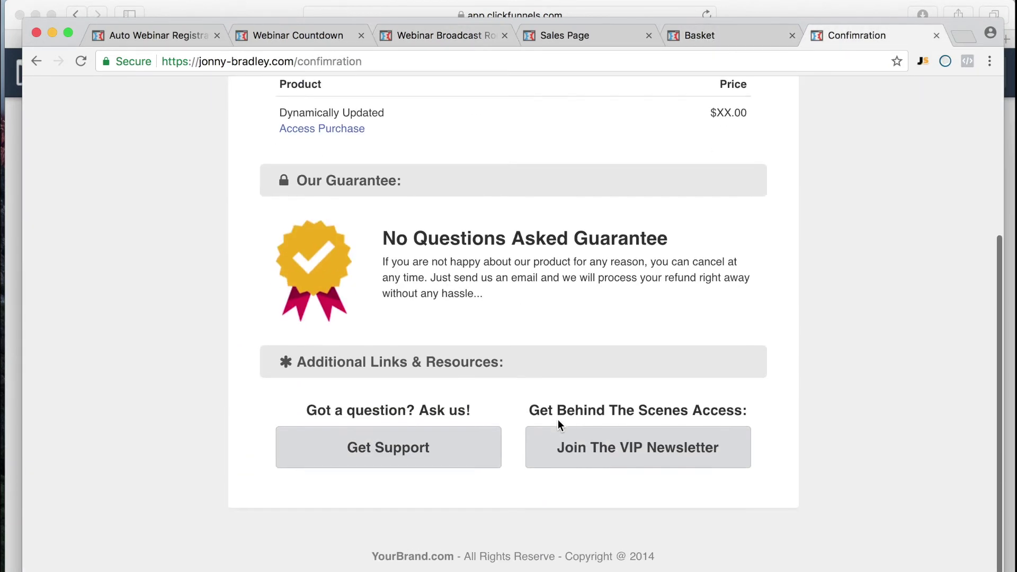
scroll(559, 422, "up", 5)
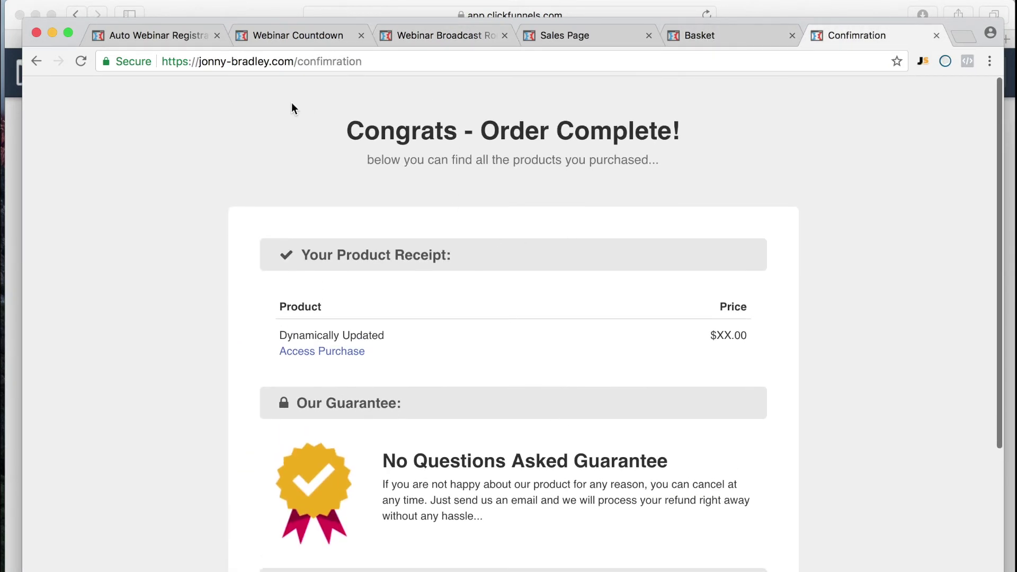
left_click(726, 22)
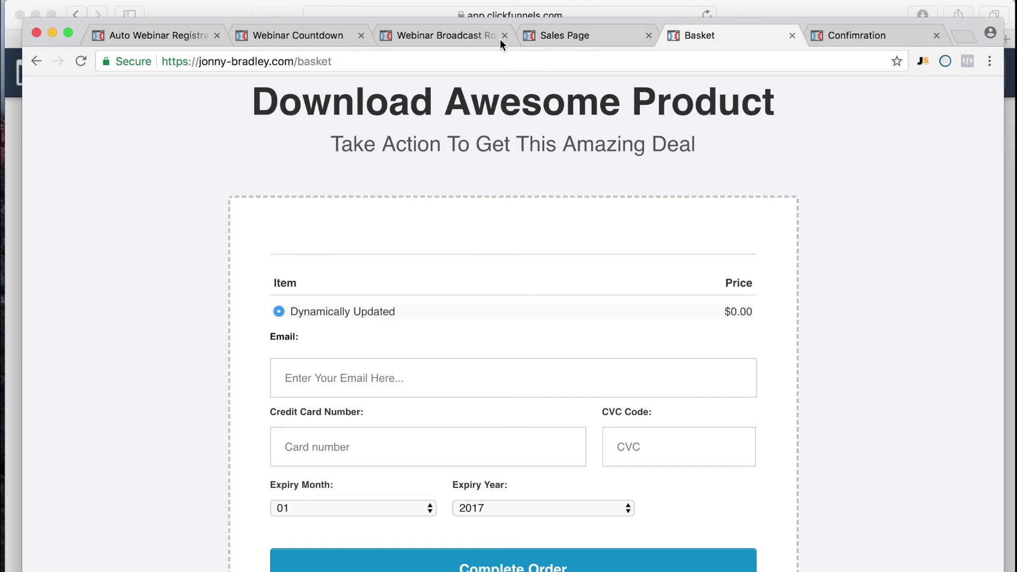
left_click(576, 35)
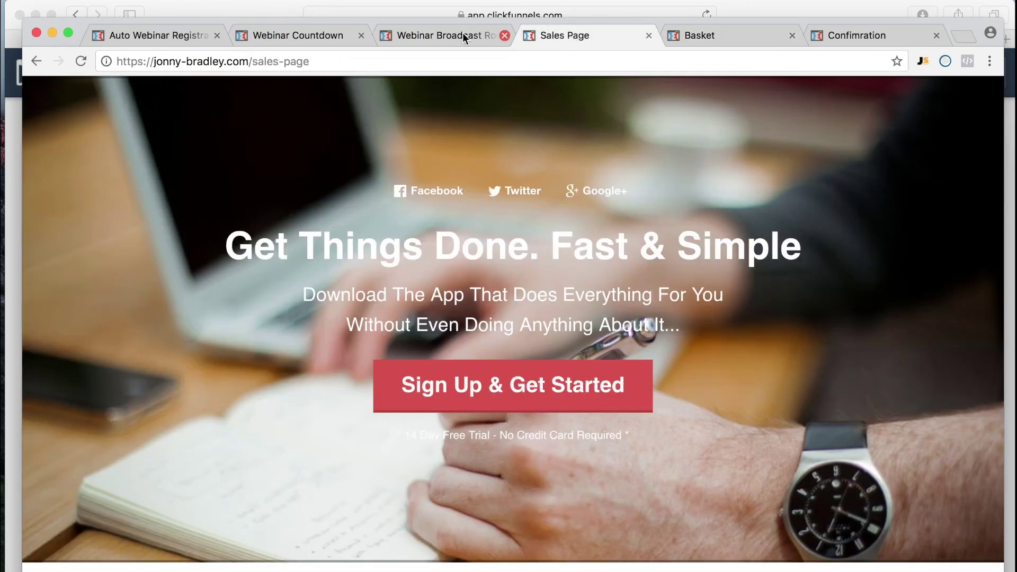
left_click(433, 37)
left_click(147, 35)
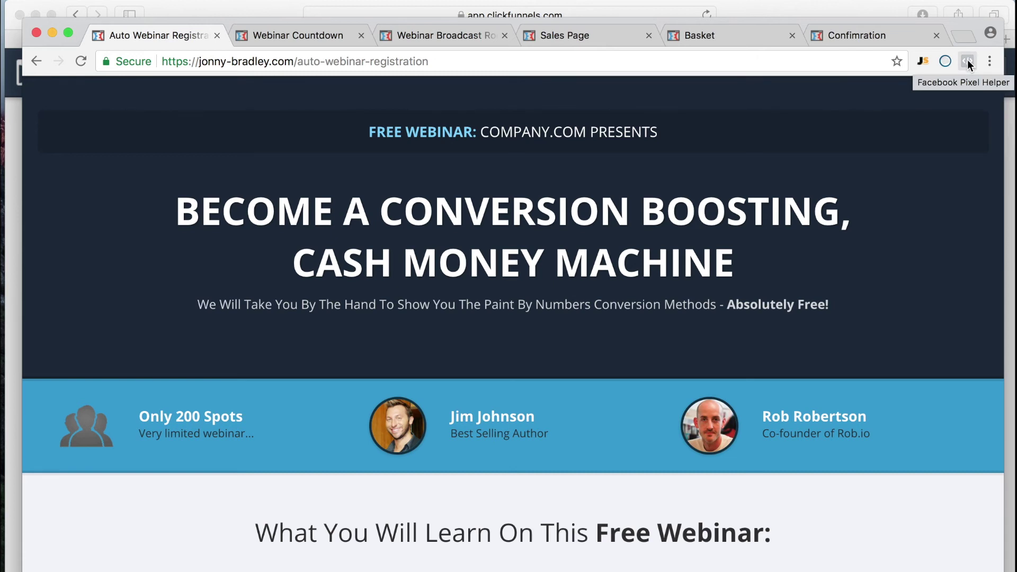
Reload the registration page and confirm in Pixel Helper that PageView and ViewContent fire.
key("super+r")
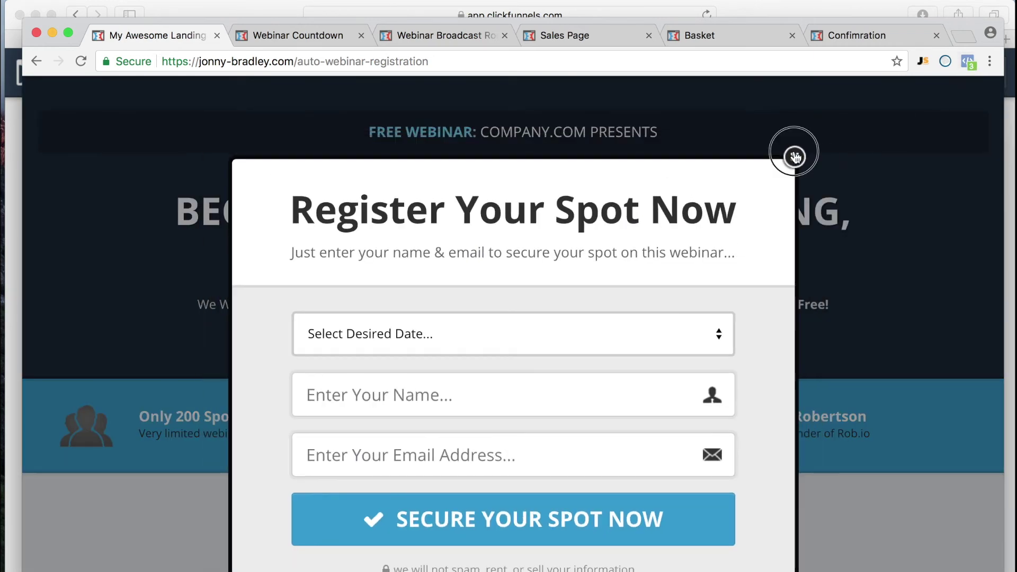
left_click(794, 154)
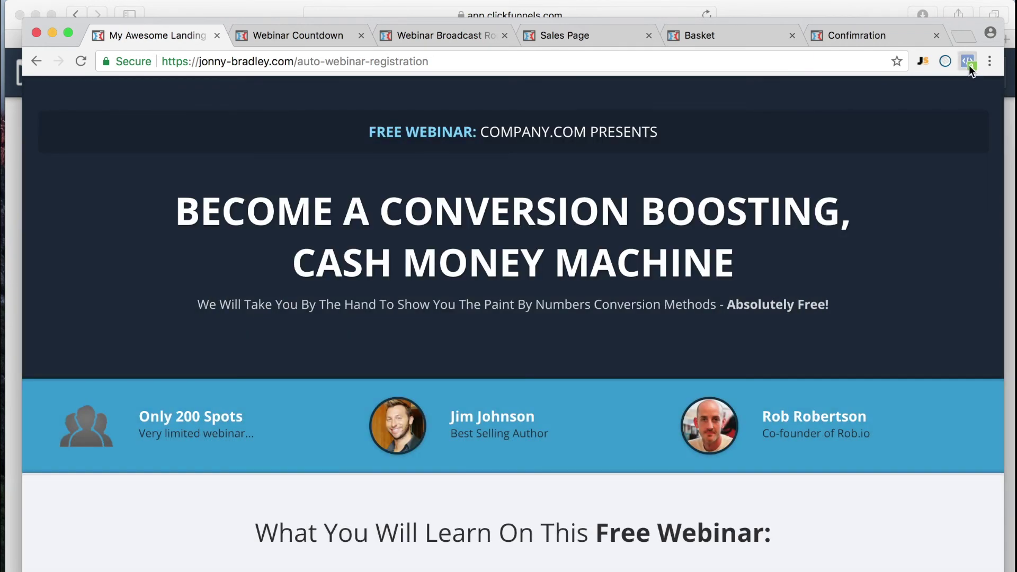
left_click(968, 65)
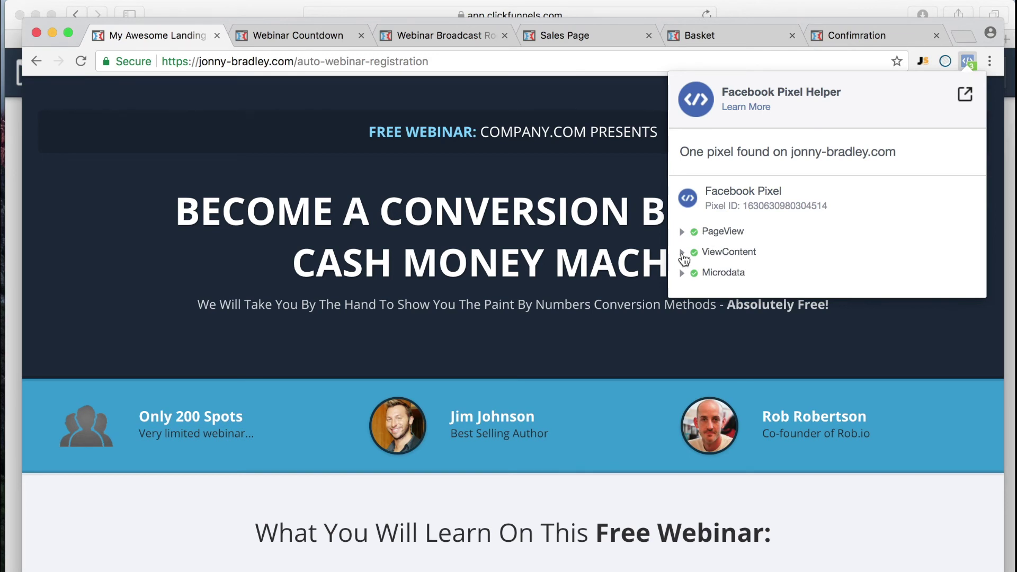
left_click(682, 253)
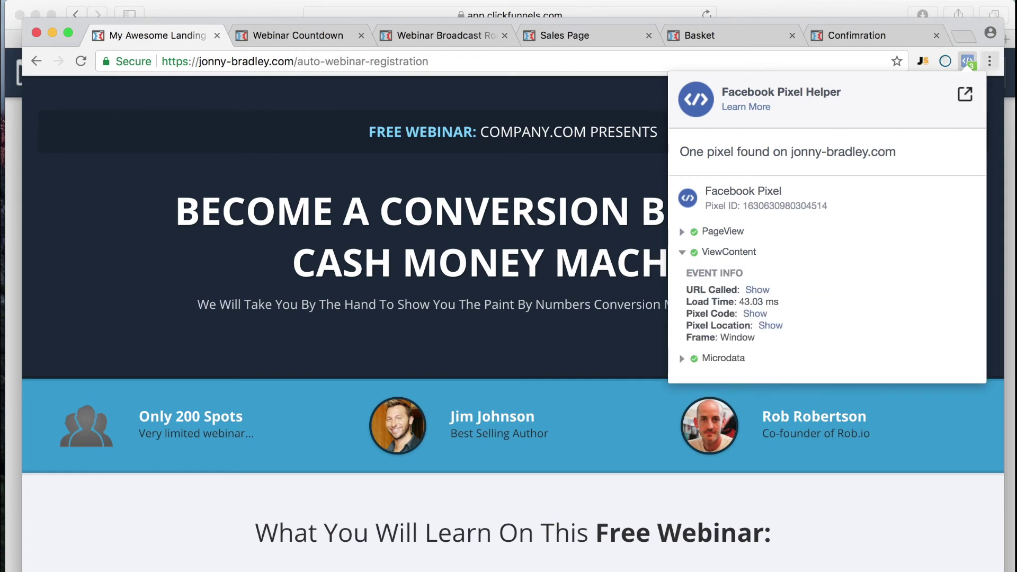
Reload the Confirmation page and confirm in Pixel Helper that PageView and Purchase fire.
left_click(845, 35)
key("super+r")
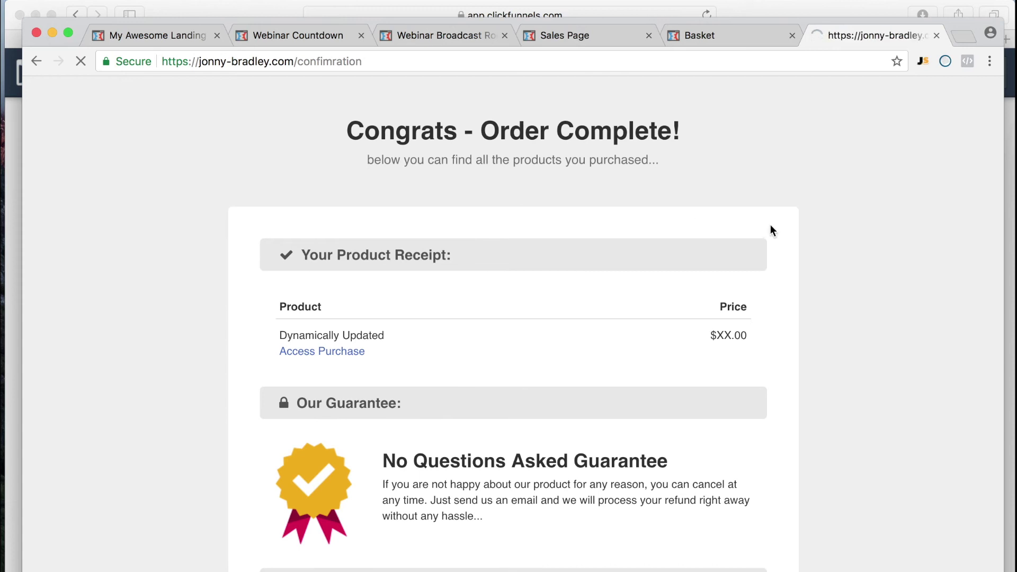
left_click(971, 62)
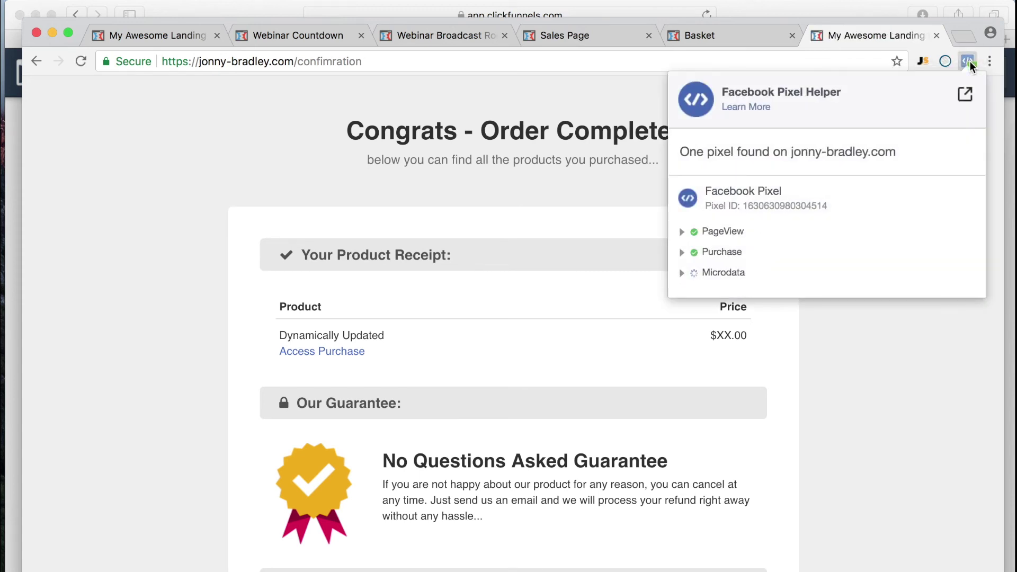
left_click(683, 253)
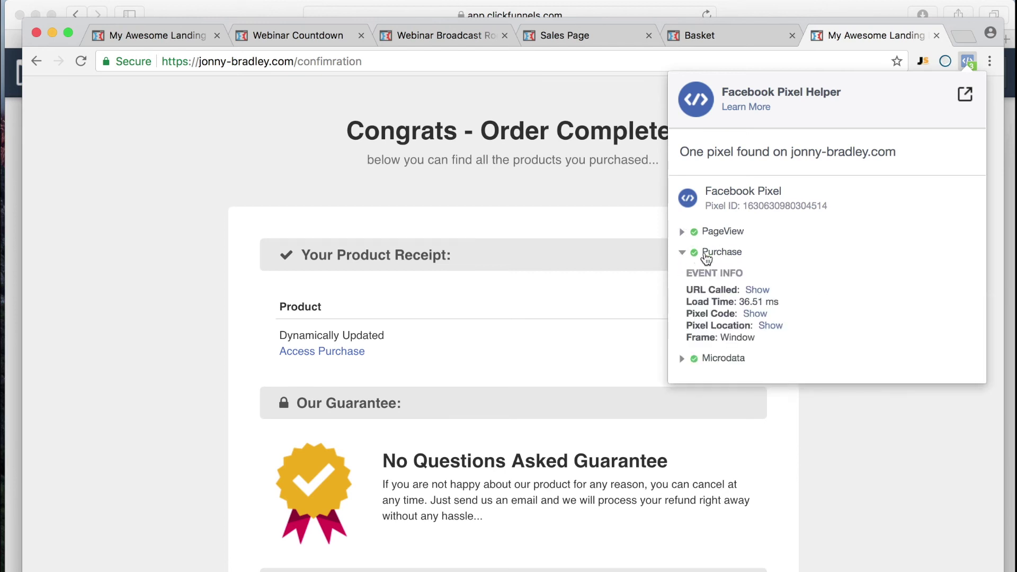
left_click(969, 62)
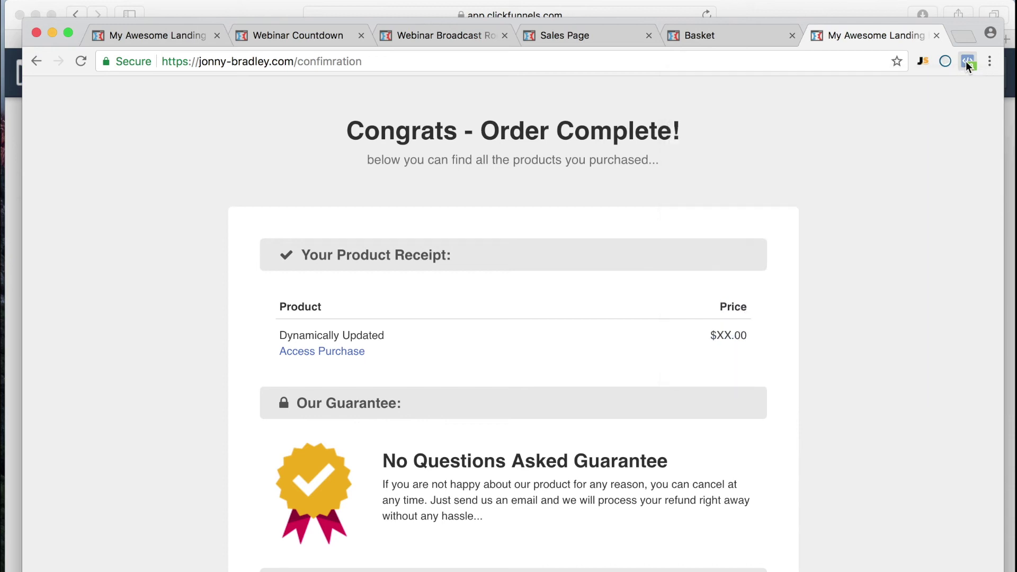
On the Facebook pixel page, start a custom audience targeting people who triggered AddToCart.
key("ctrl+Up")
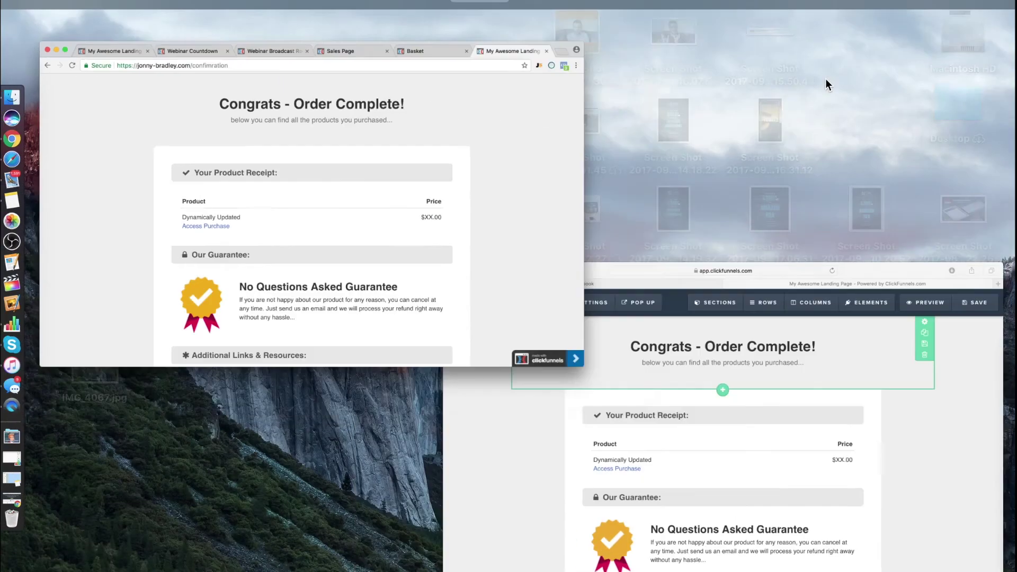
left_click(678, 473)
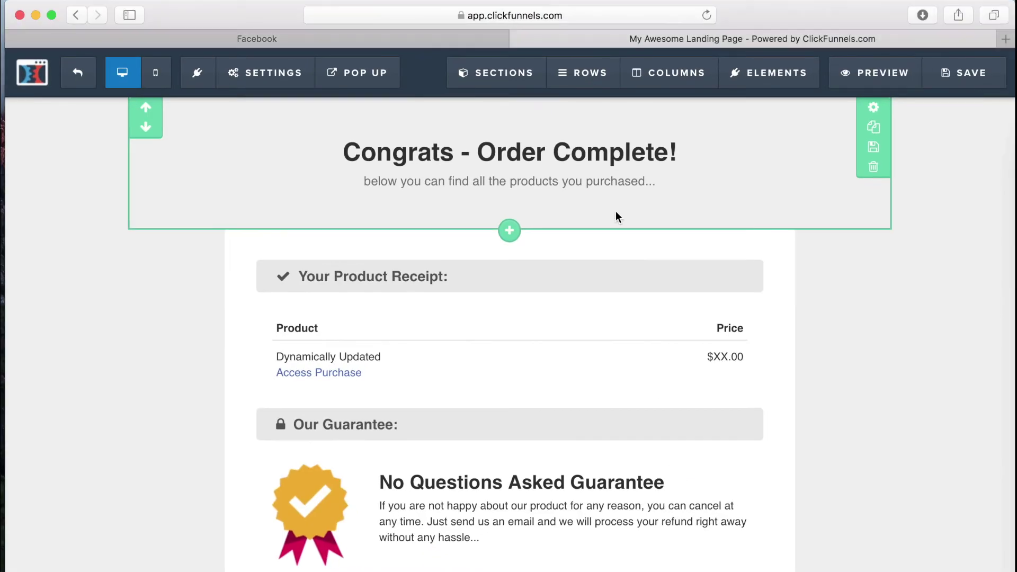
left_click(317, 37)
left_click(791, 129)
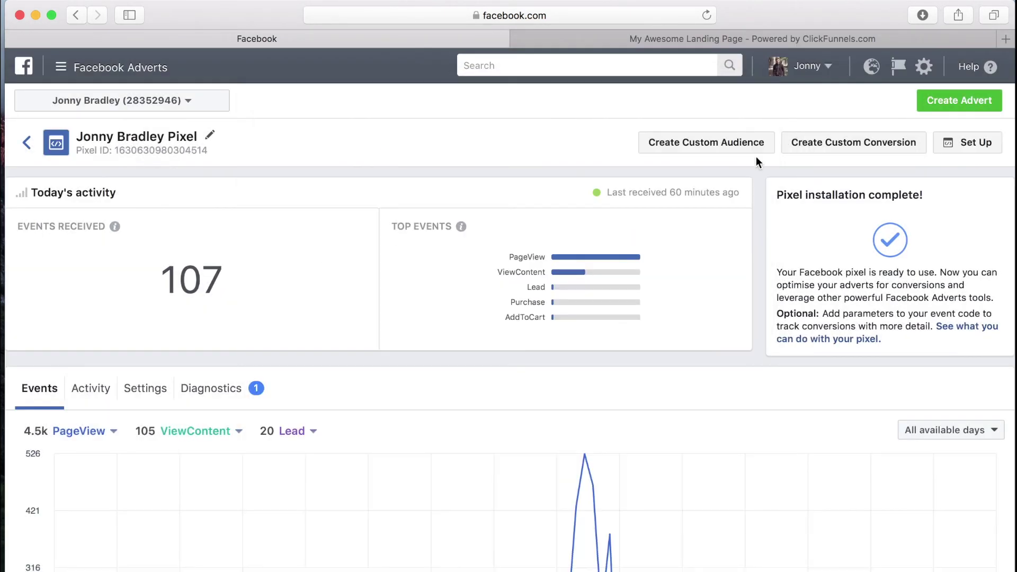
left_click(684, 148)
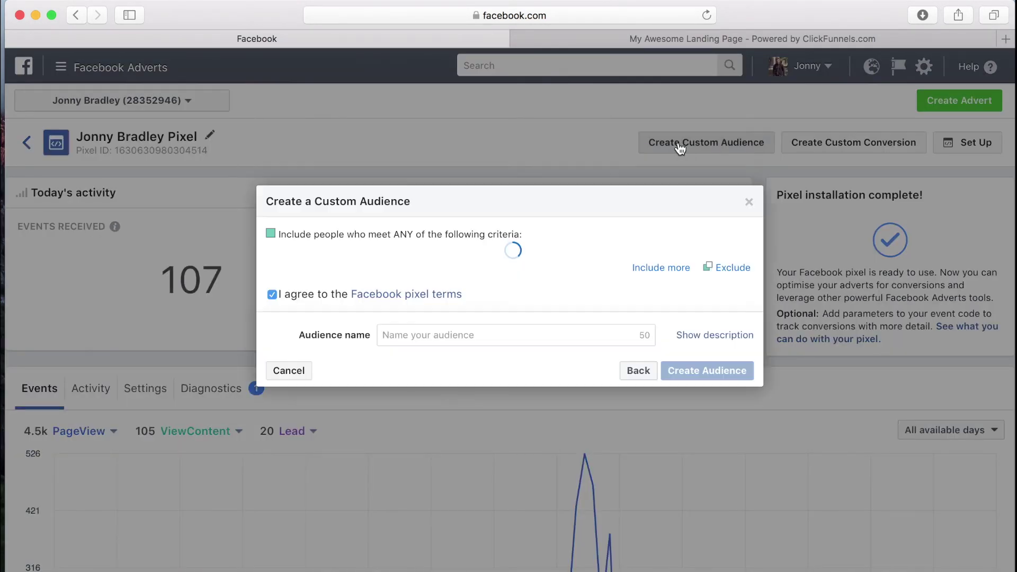
left_click(392, 316)
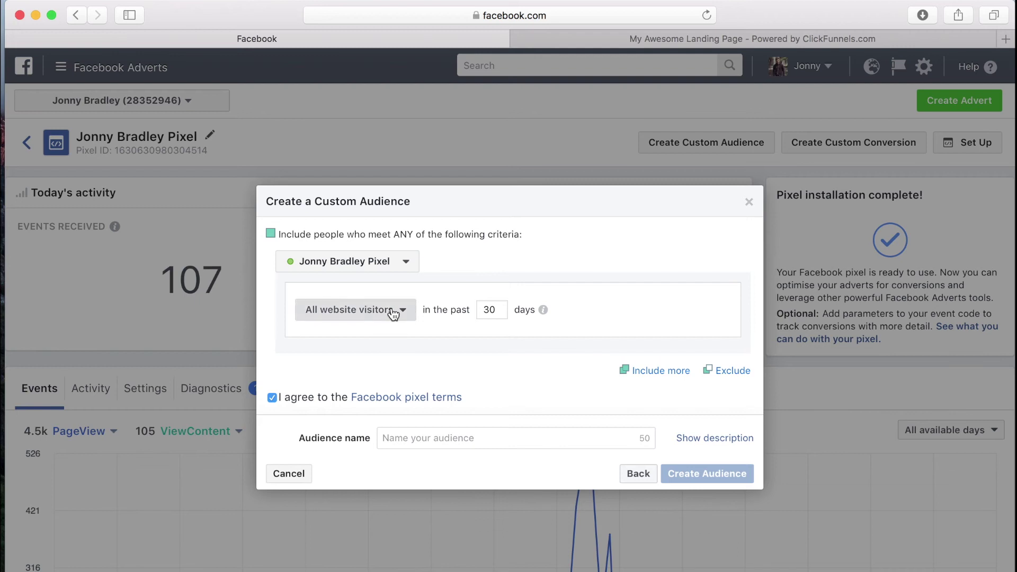
left_click(389, 312)
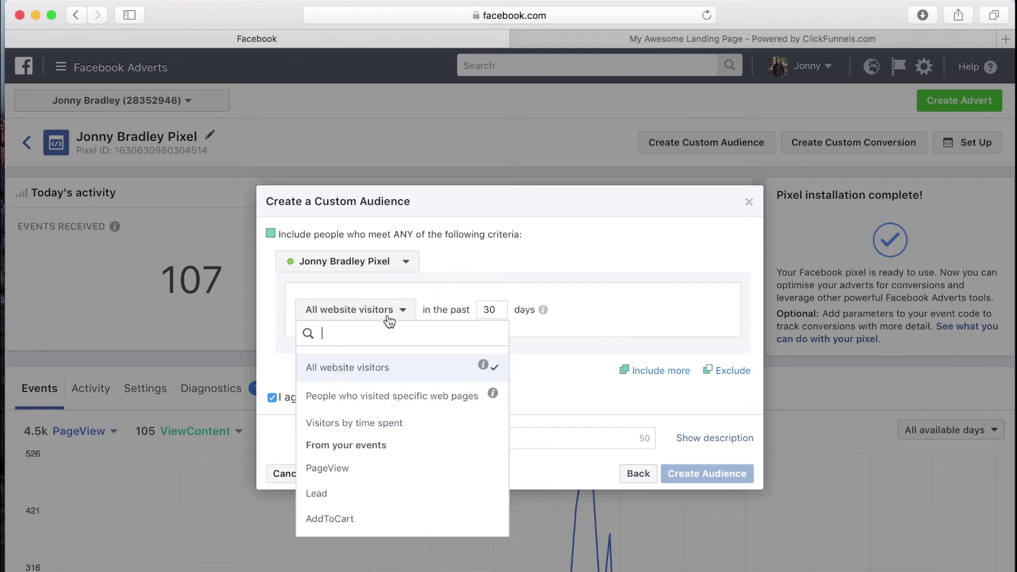
scroll(367, 453, "down", 2)
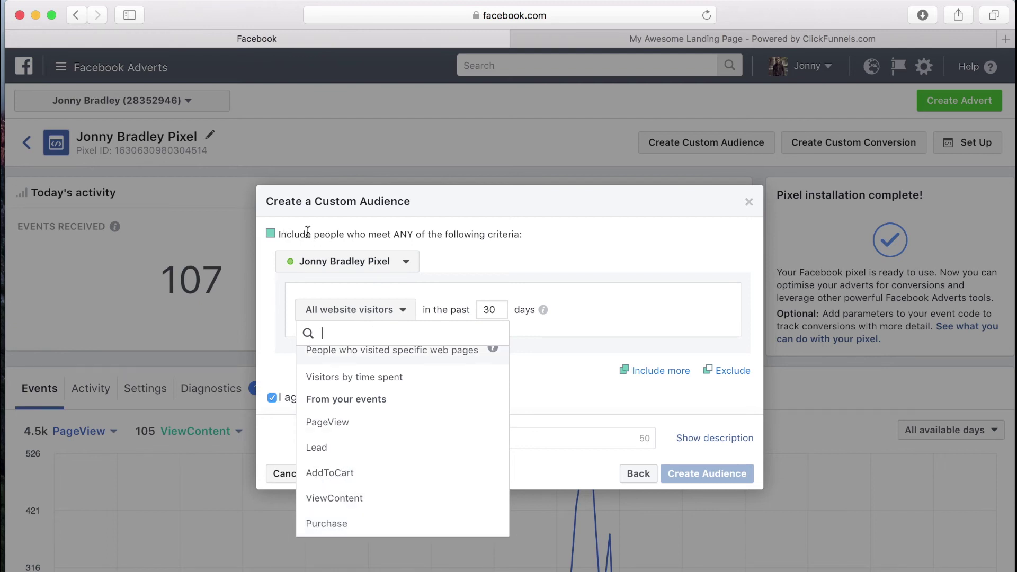
left_click(330, 473)
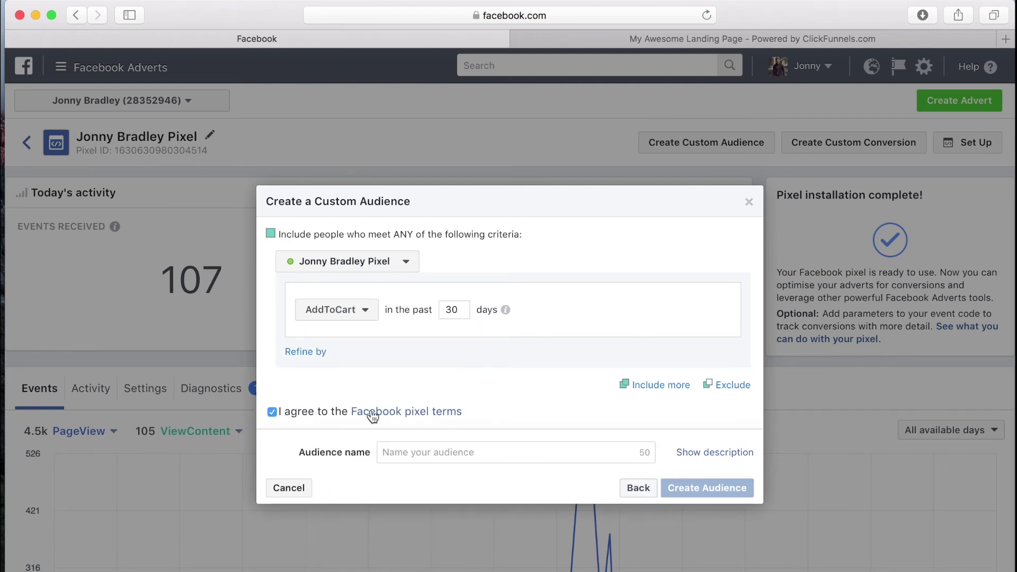
Begin naming the audience, review the event choices, then cancel the audience without saving.
left_click(433, 454)
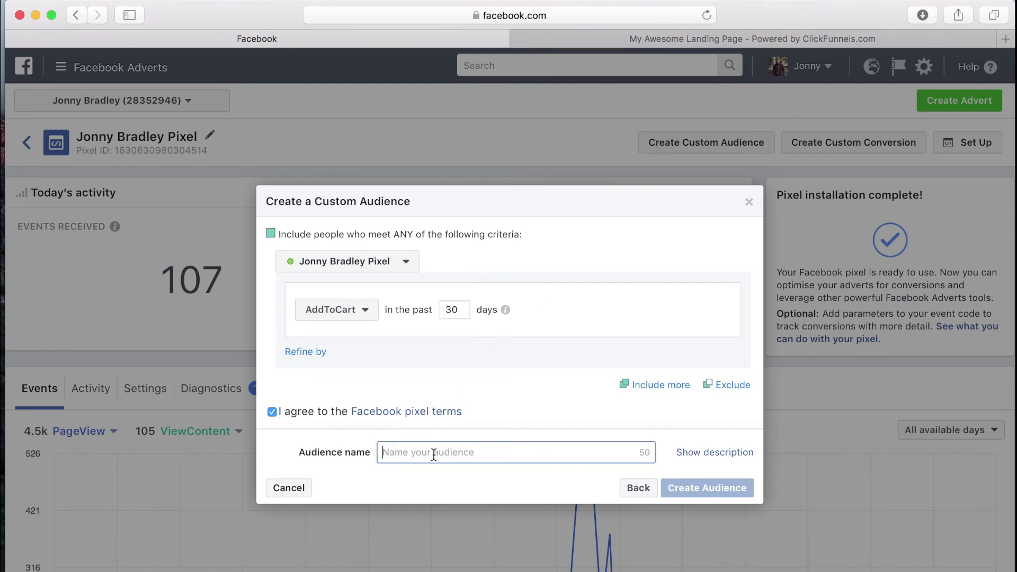
type("Added to cart")
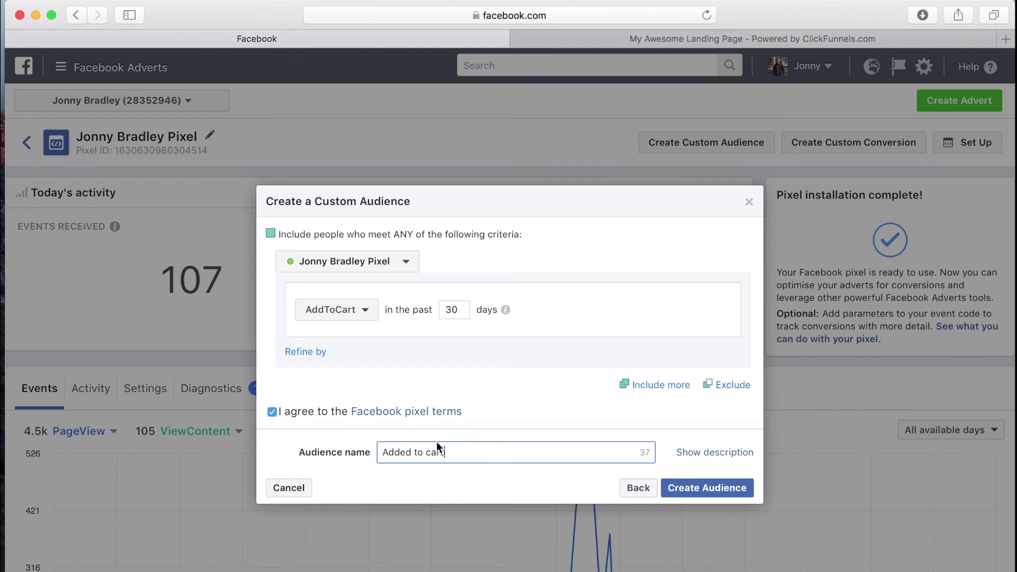
left_click(364, 310)
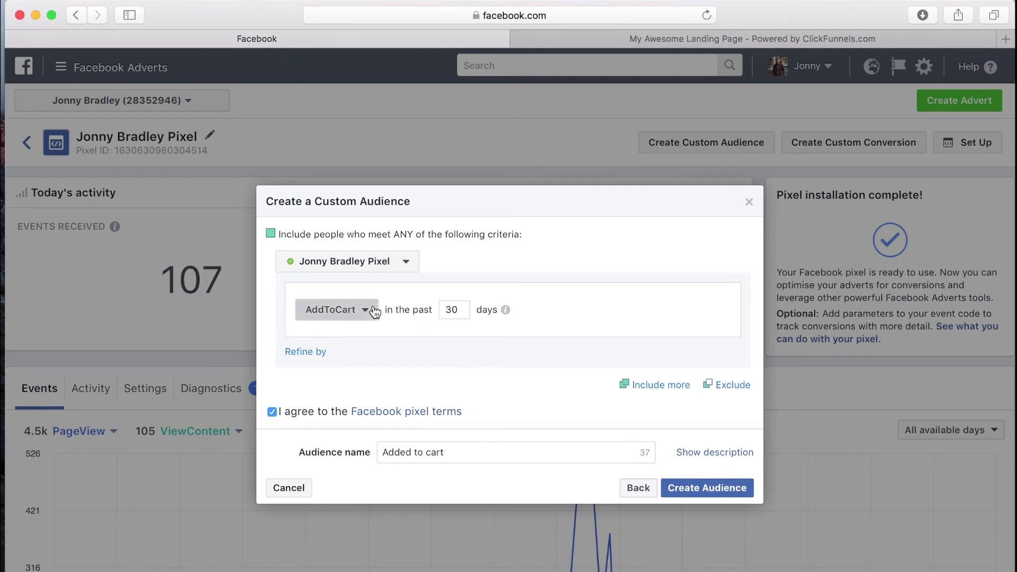
scroll(355, 522, "down", 2)
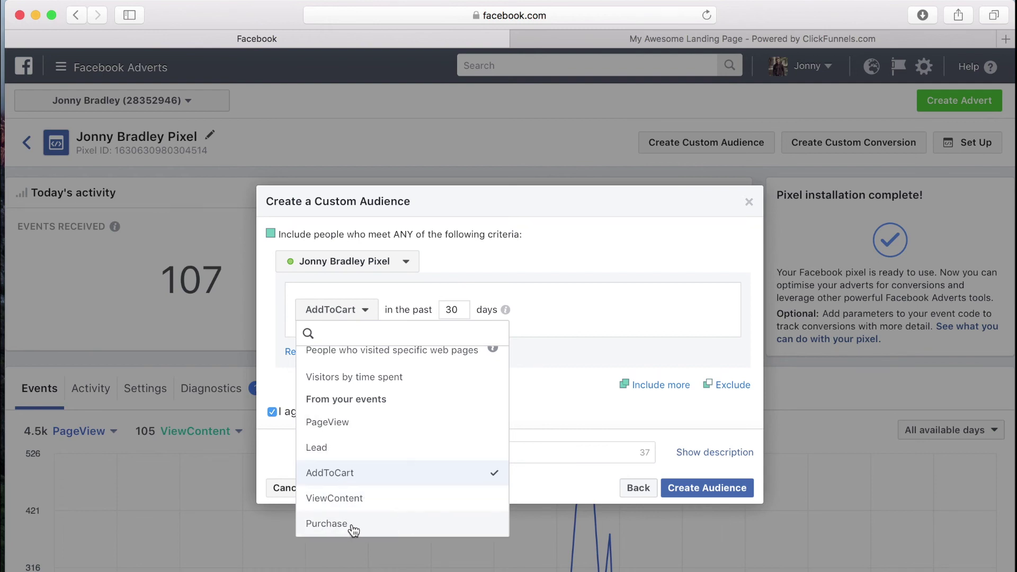
left_click(571, 244)
left_click(637, 488)
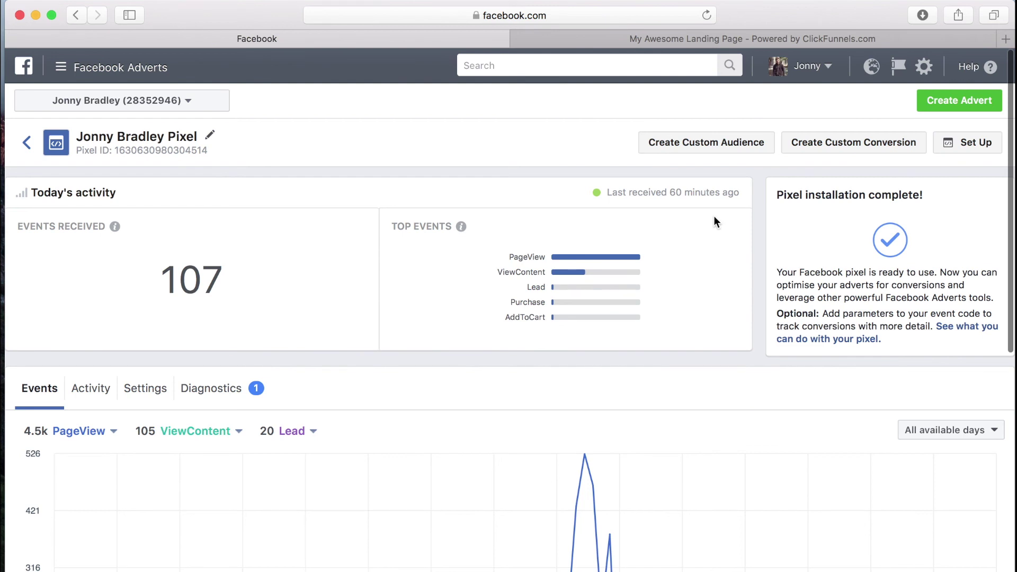
Check the Confirmation page's tracking code, then exit the page editor and leave the page.
left_click(672, 36)
scroll(324, 265, "down", 2)
scroll(324, 265, "up", 2)
left_click(265, 74)
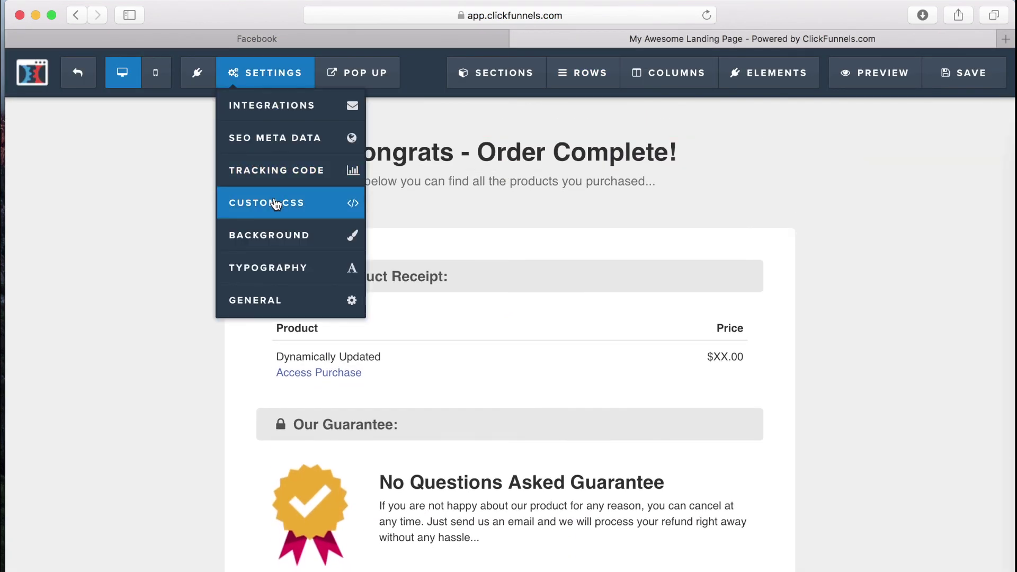
left_click(280, 182)
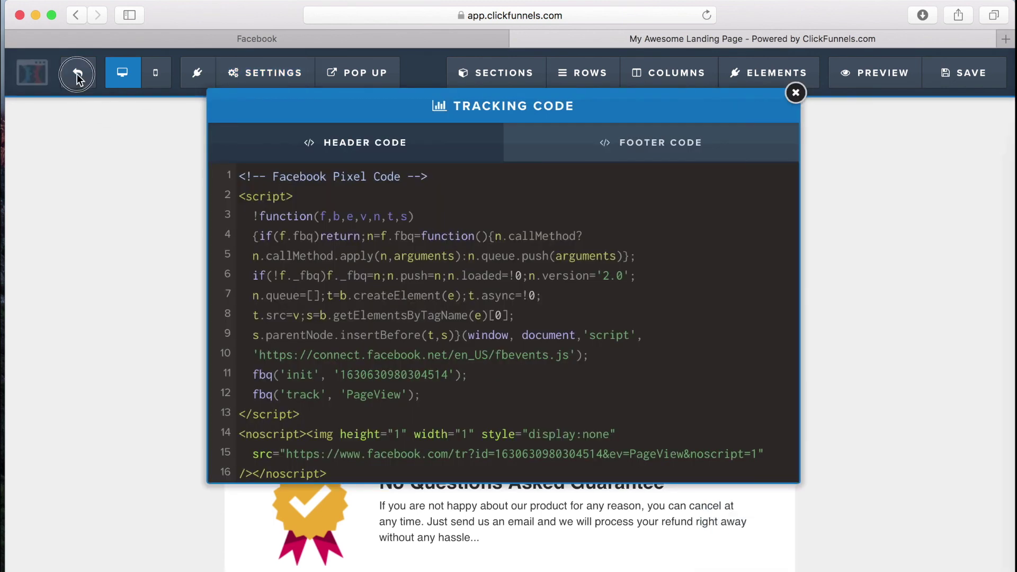
left_click(77, 74)
left_click(78, 78)
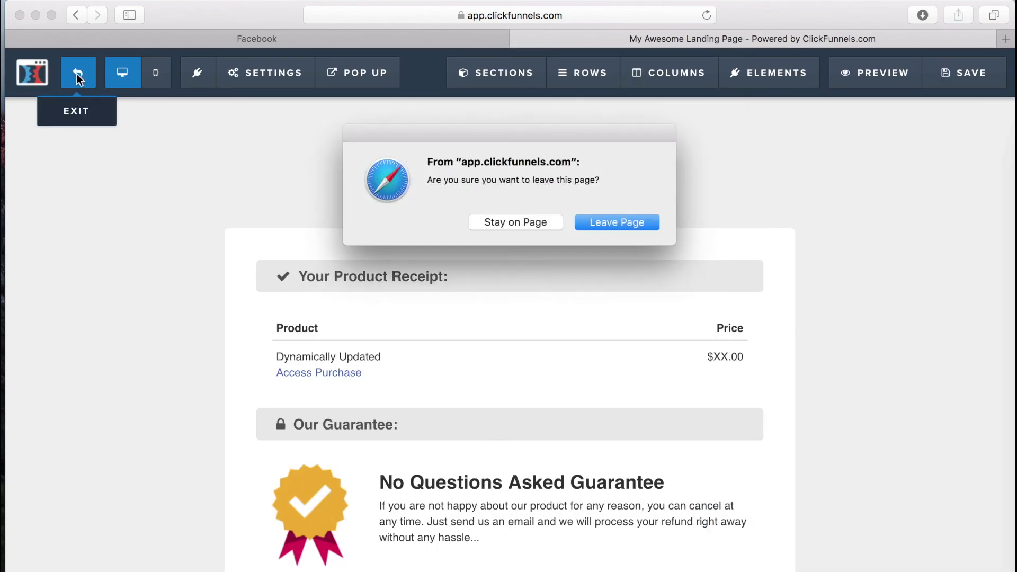
left_click(640, 224)
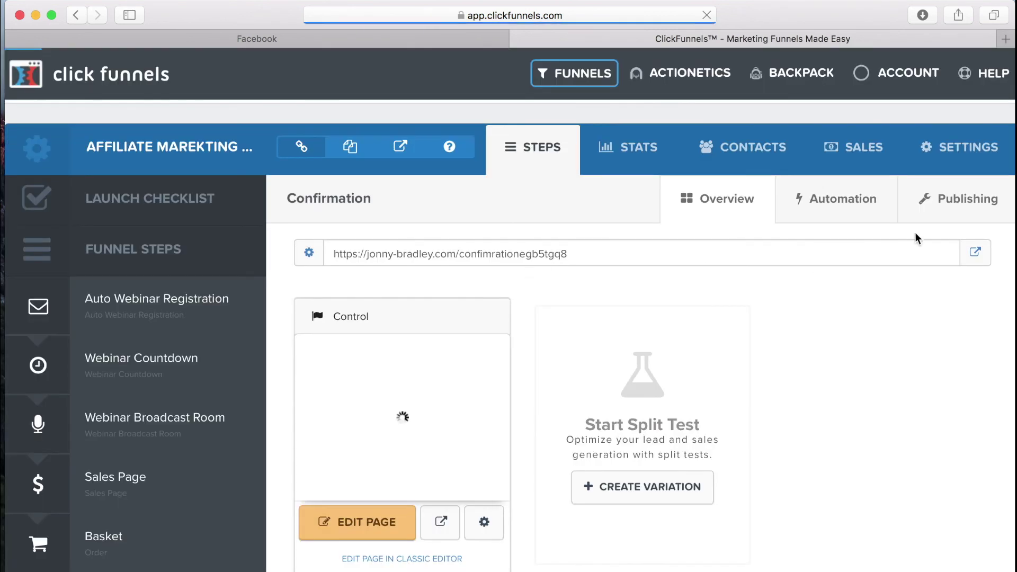
Open the funnel's Settings and select the empty Head Tracking Code box.
left_click(962, 150)
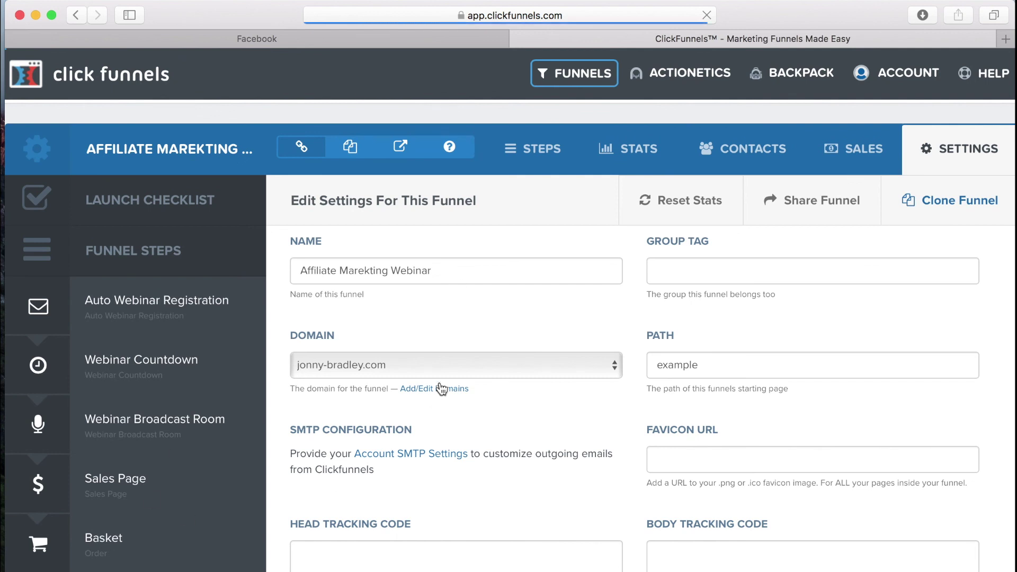
scroll(440, 383, "down", 4)
left_click(317, 374)
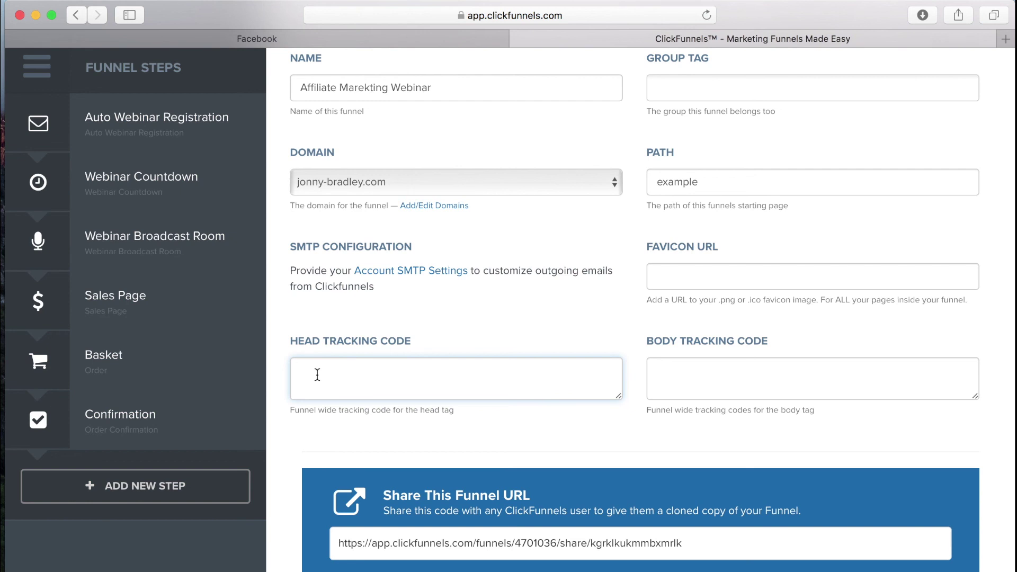
scroll(317, 207, "up", 3)
scroll(338, 205, "down", 3)
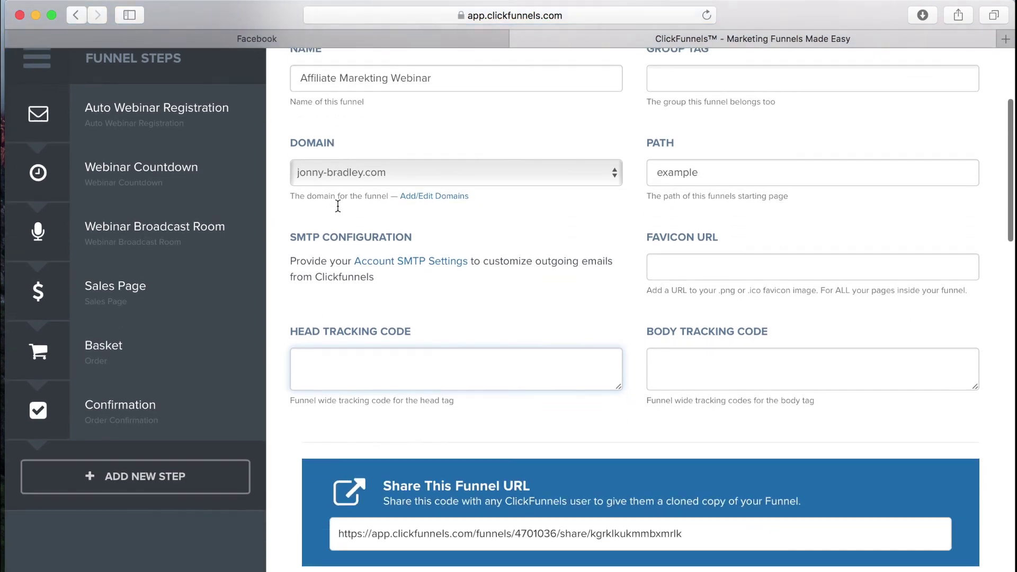